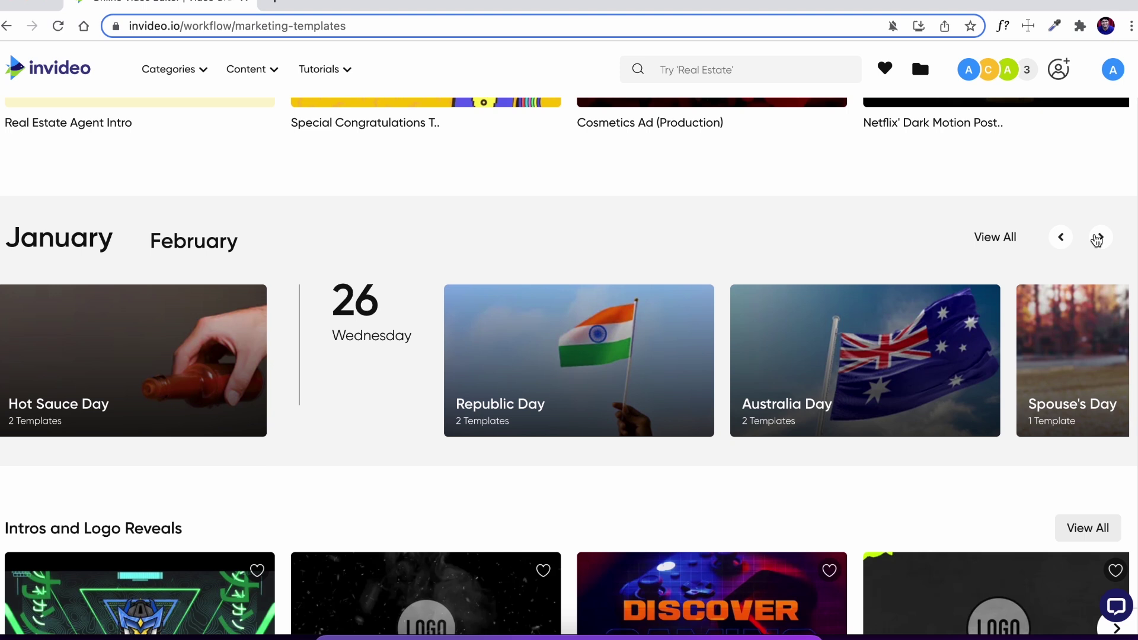
Step: Browse the marketing templates and open the full Intros and Logo Reveals collection
left_click(1098, 237)
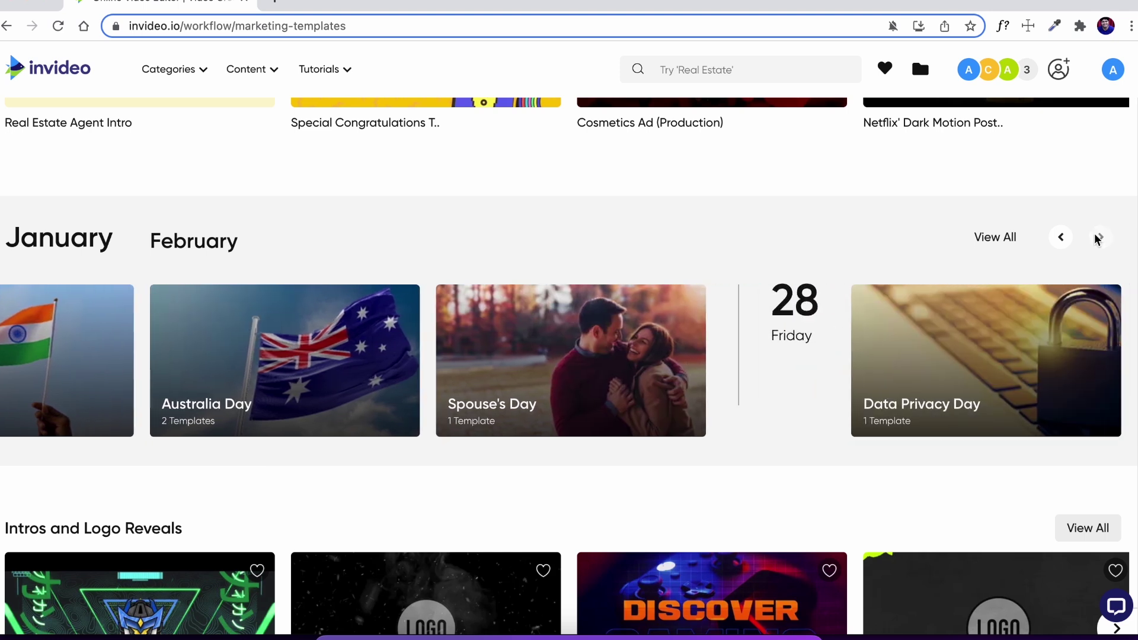
scroll(382, 536, "down", 1)
scroll(383, 536, "down", 5)
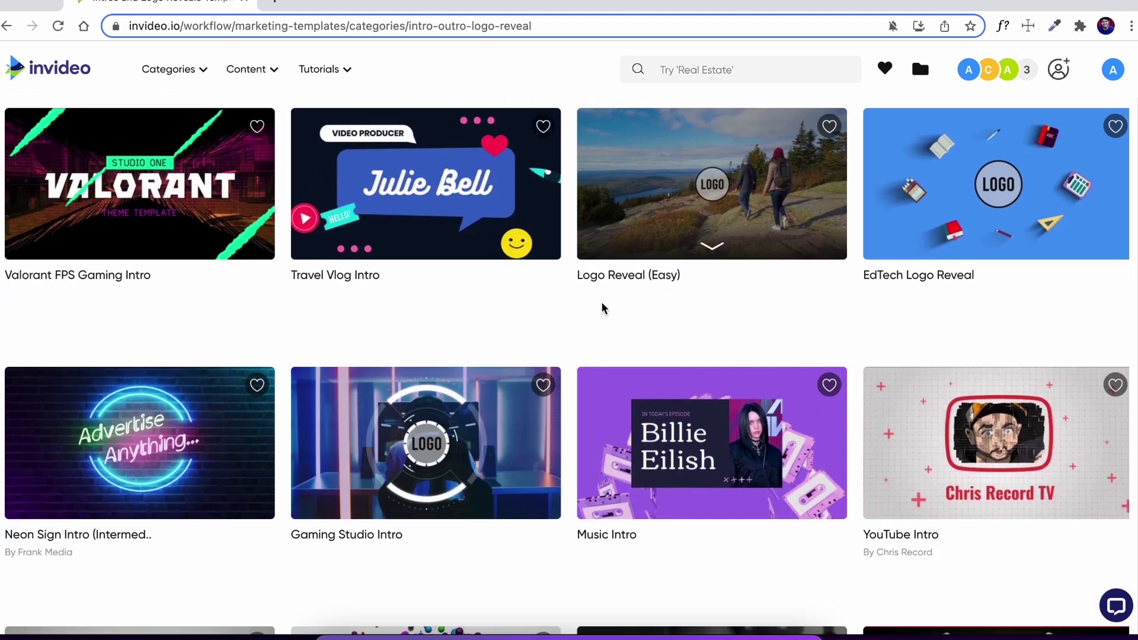
Step: Start a project from the YouTube Intro template in wide 16:9 format
scroll(603, 309, "down", 1)
mouse_move(967, 414)
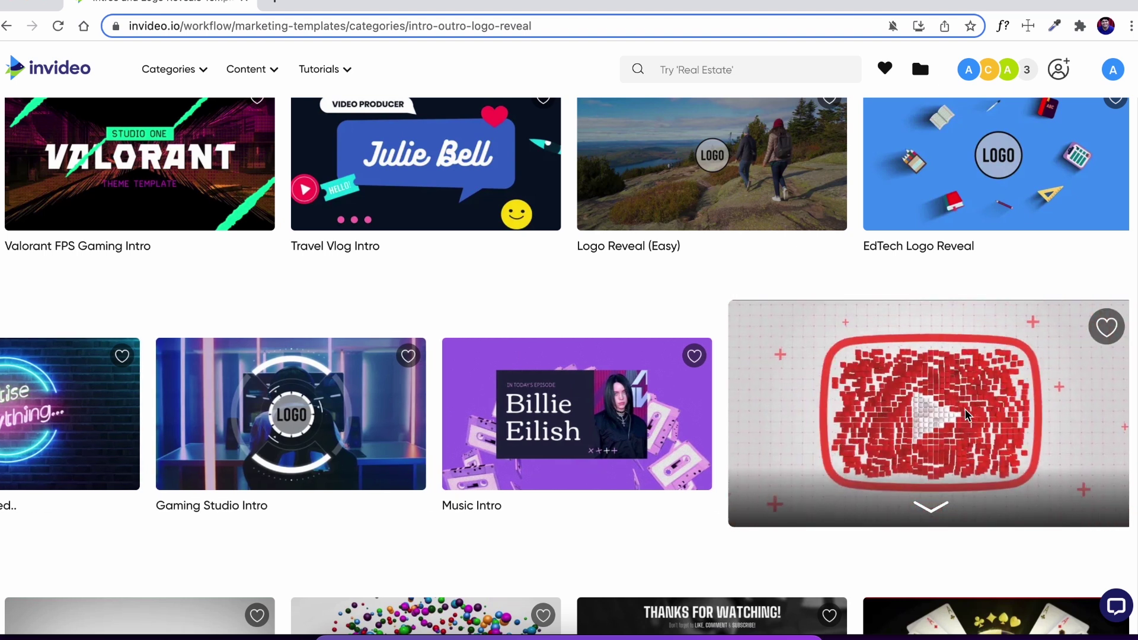
left_click(967, 415)
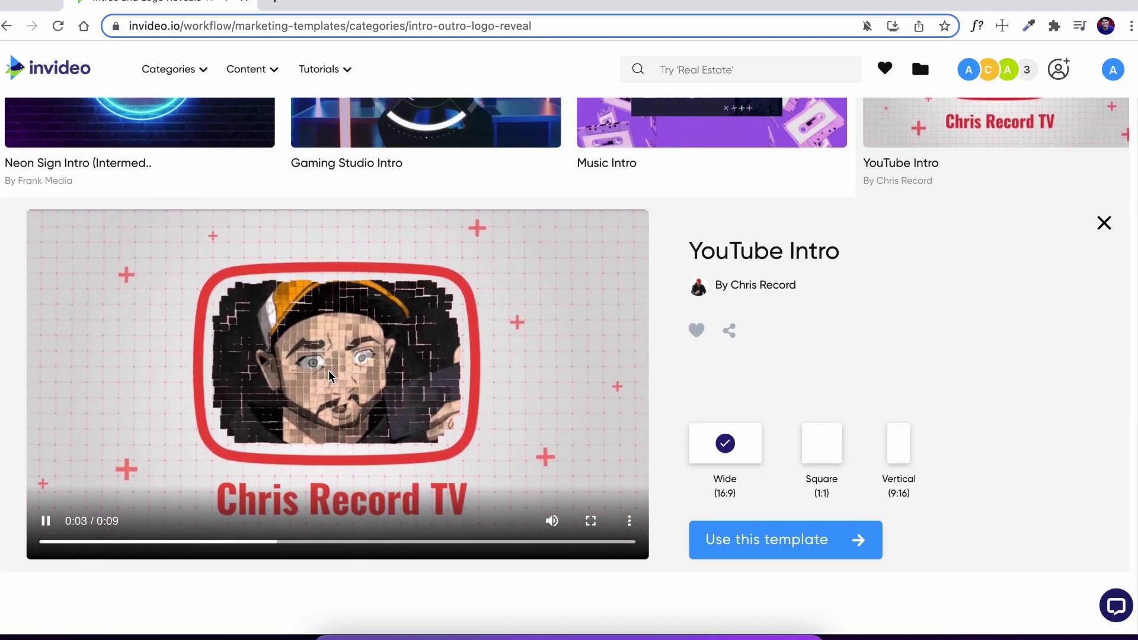
left_click(724, 443)
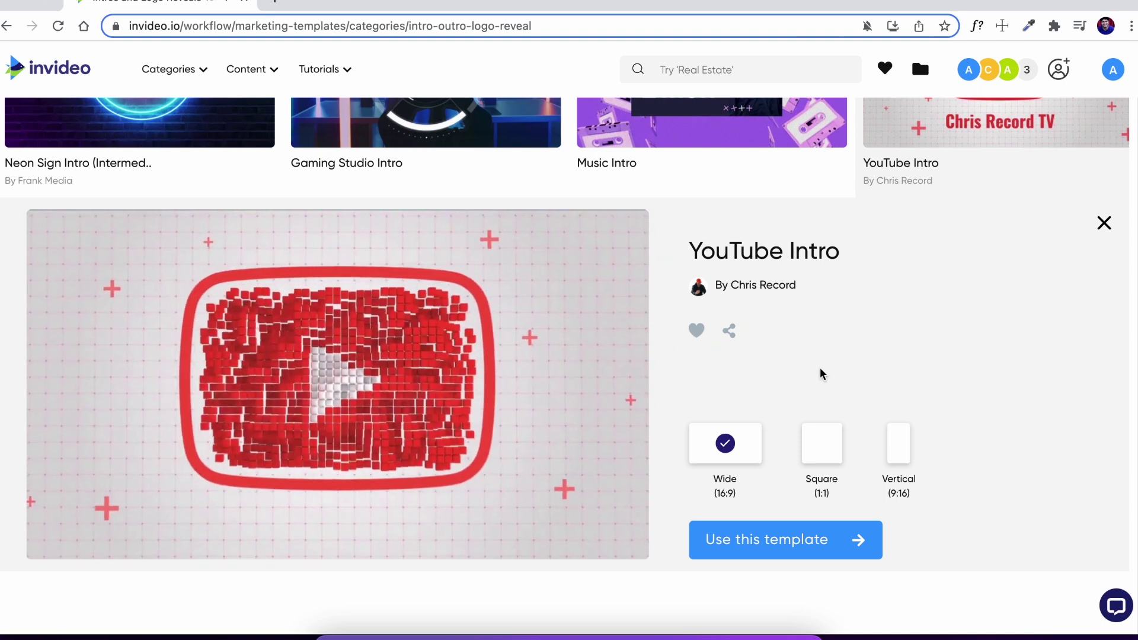
left_click(762, 531)
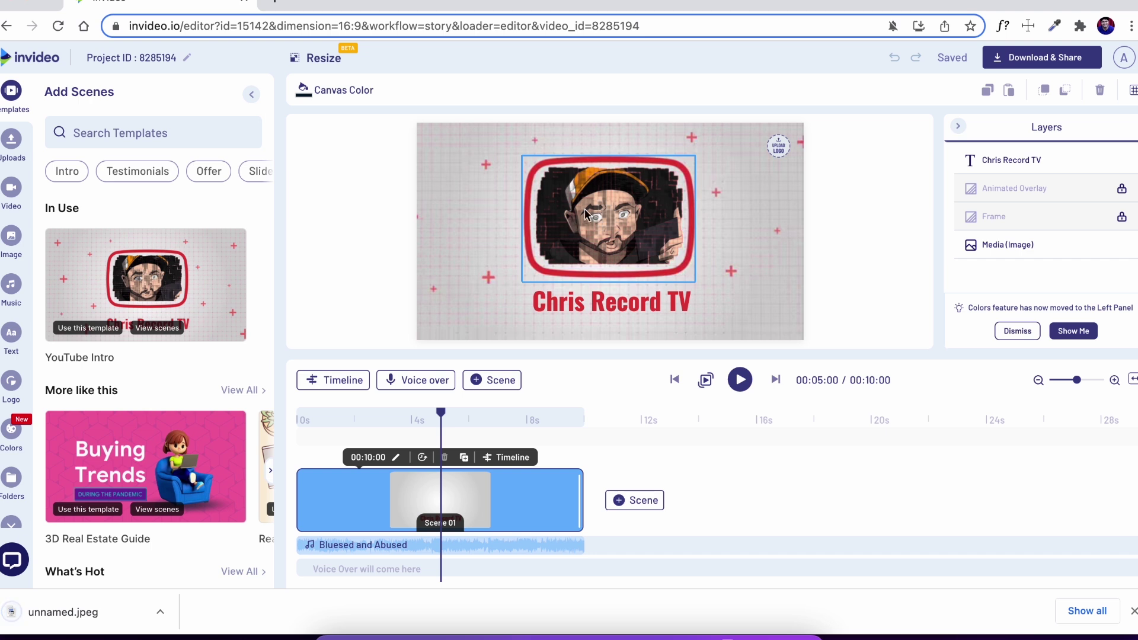
Step: Add the uploaded photo unnamed.jpeg to the scene and delete the template's original portrait image layer
left_click(600, 237)
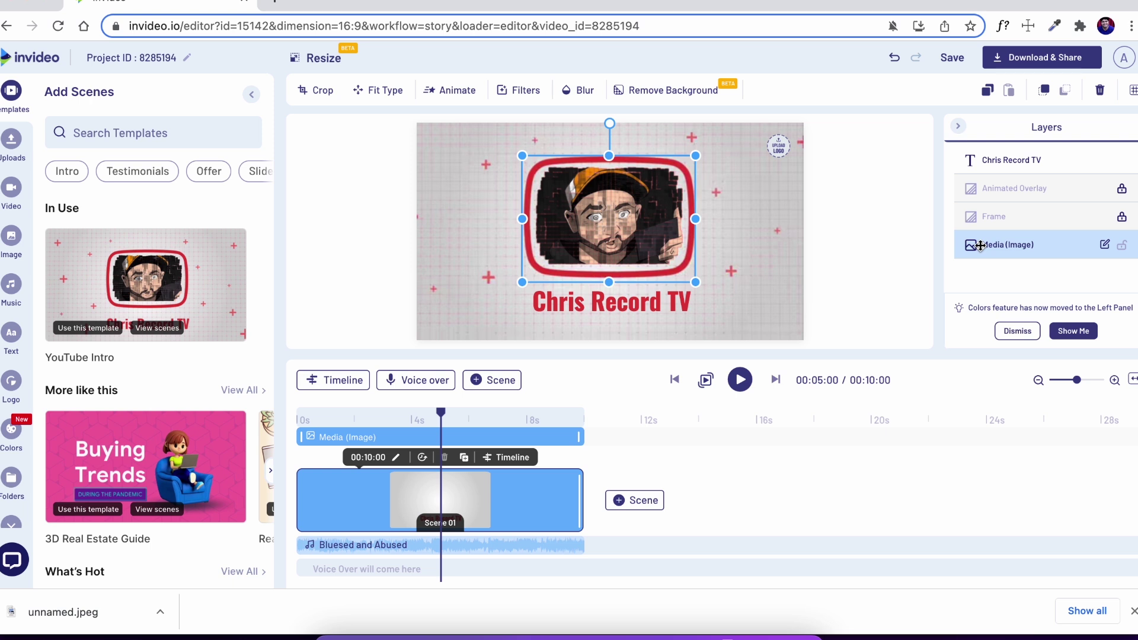
left_click(13, 141)
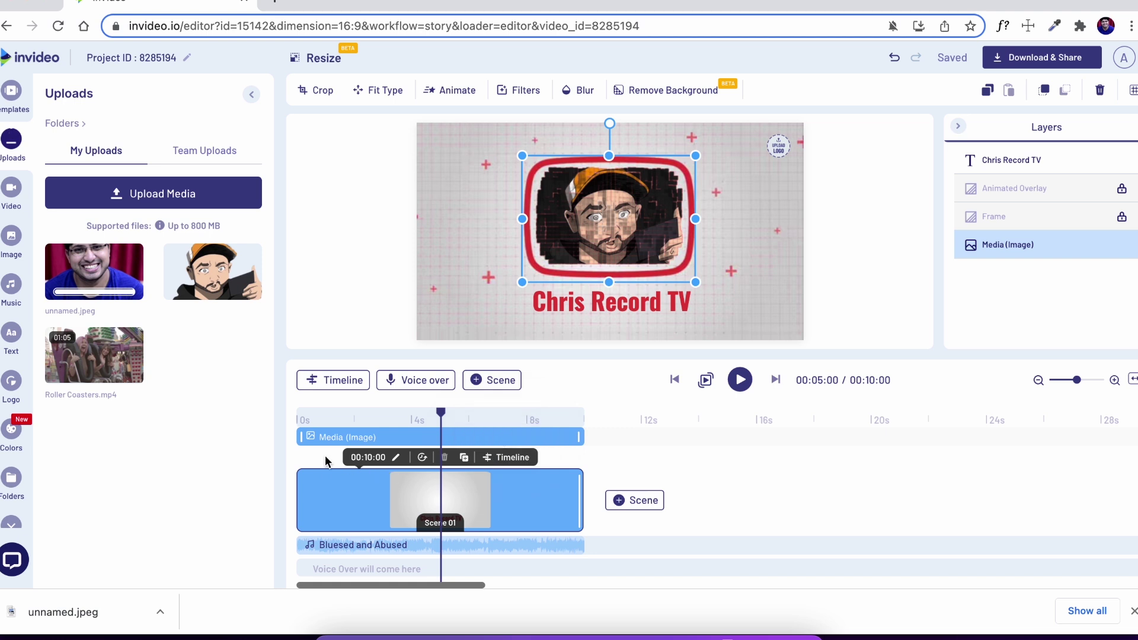
left_click_drag(102, 265, 463, 485)
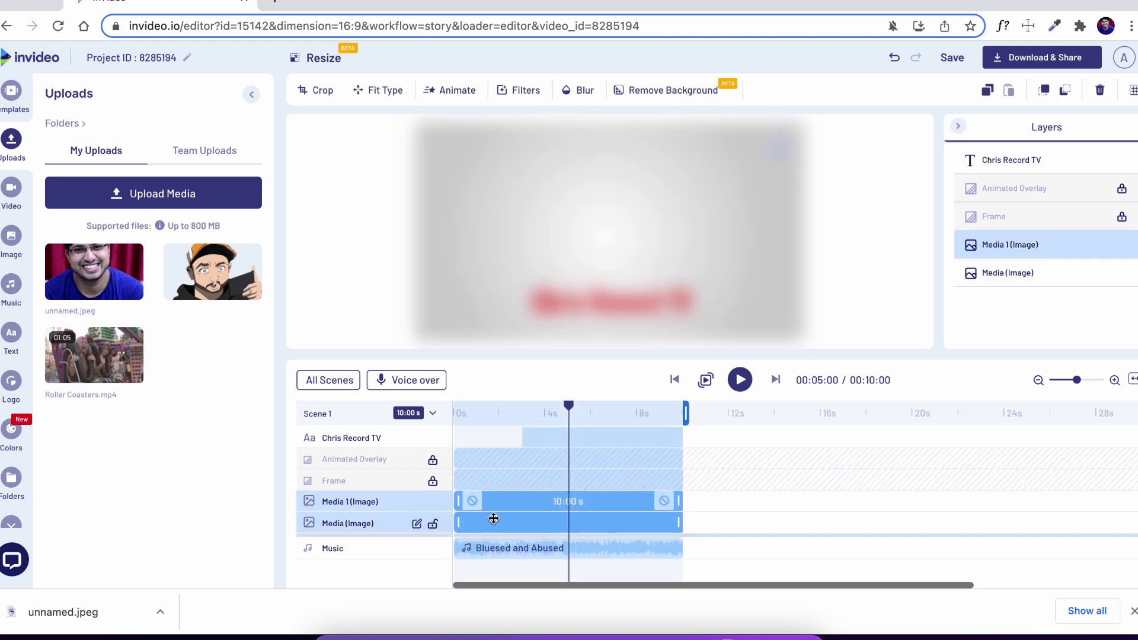
left_click(500, 528)
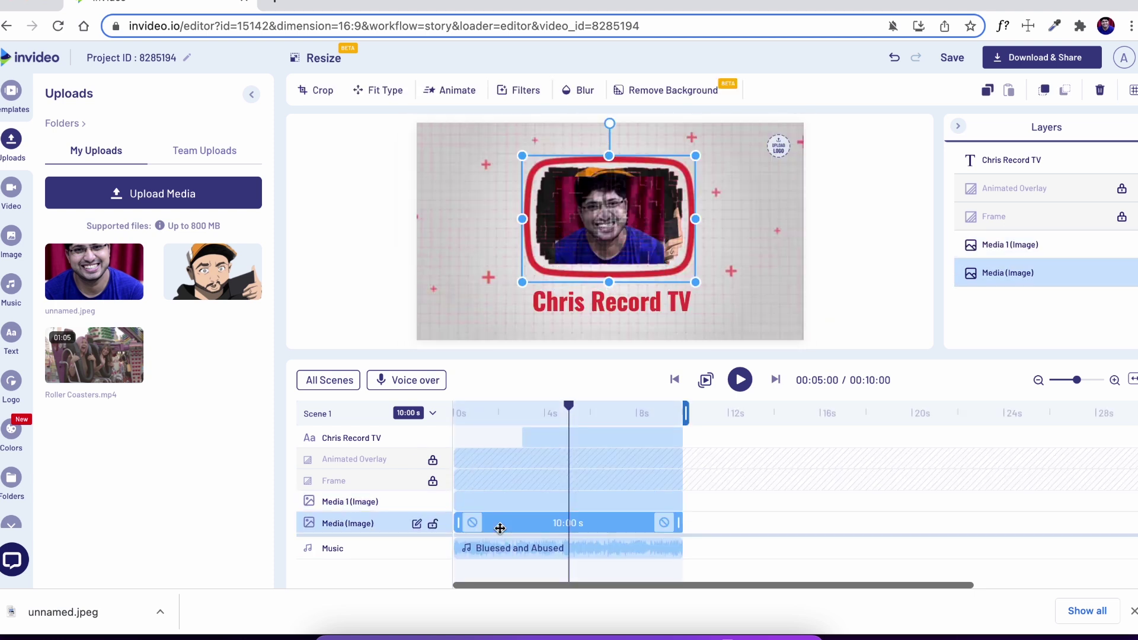
key("Delete")
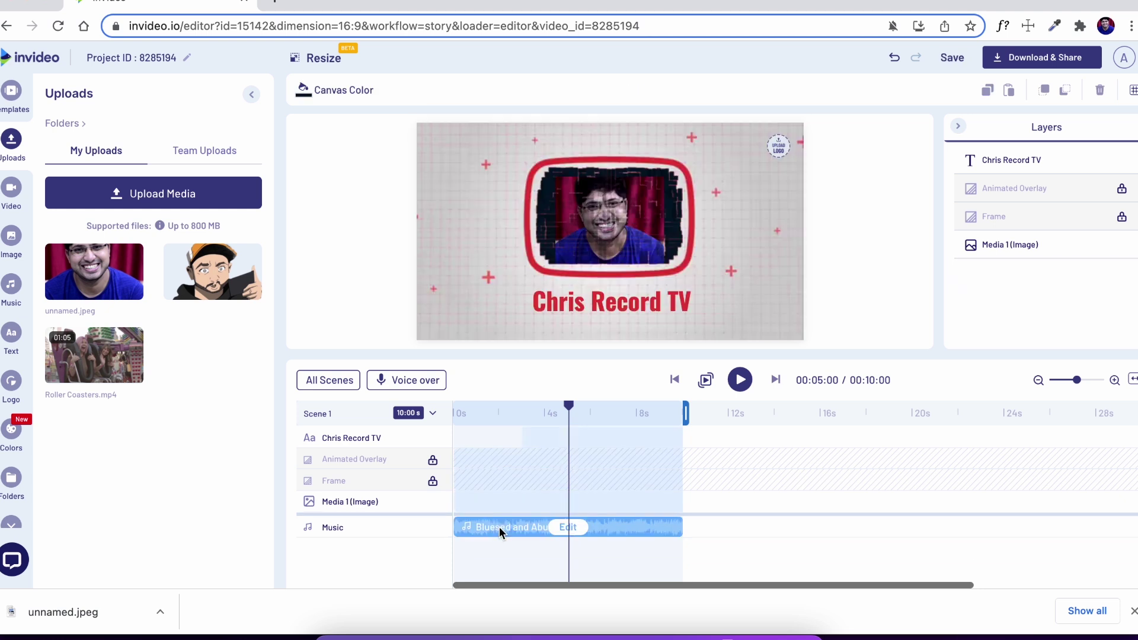
Step: Enlarge the added photo to fill the red frame and check the scene at about 7.3 s
left_click(474, 502)
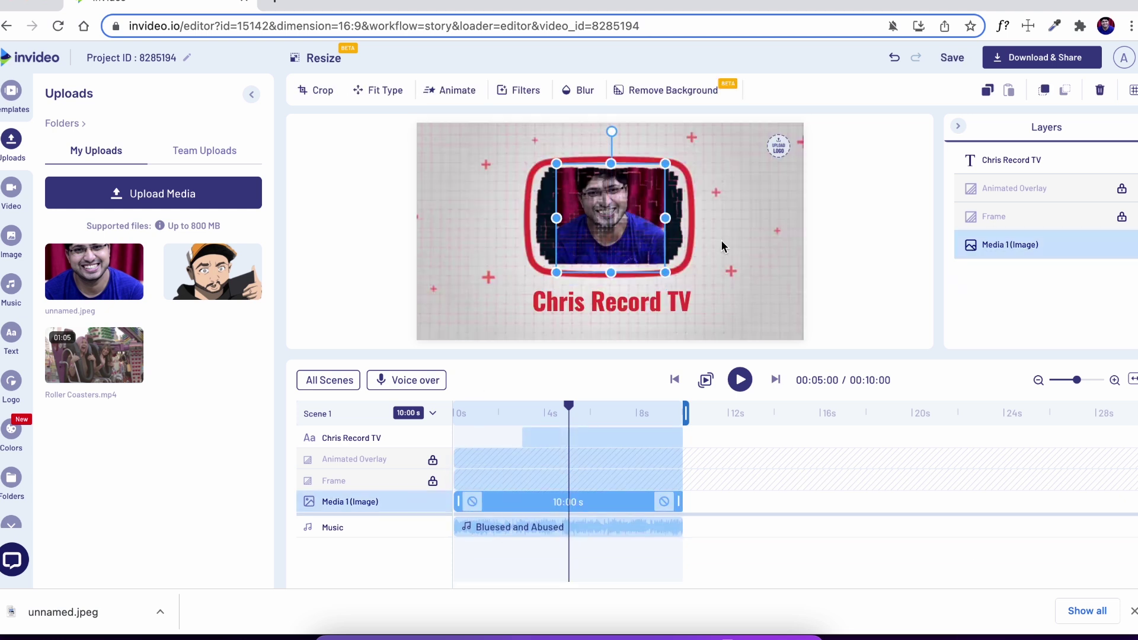
mouse_move(557, 273)
left_mouse_down()
mouse_move(510, 293)
mouse_move(546, 280)
mouse_move(558, 256)
mouse_move(536, 297)
mouse_move(549, 284)
left_mouse_up()
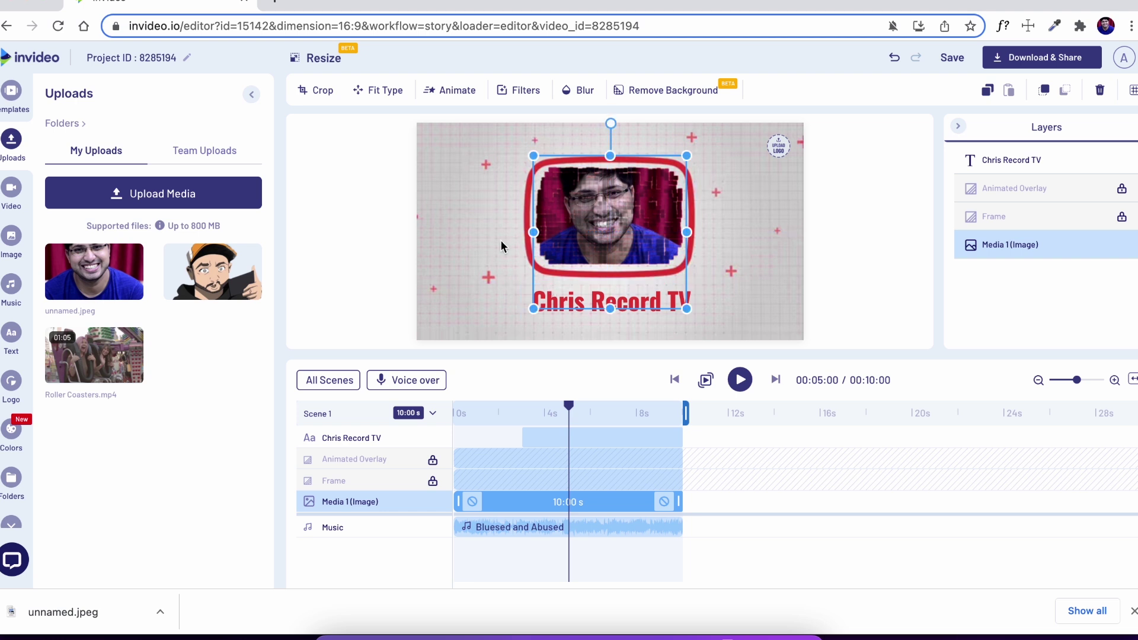
left_click_drag(568, 414, 623, 419)
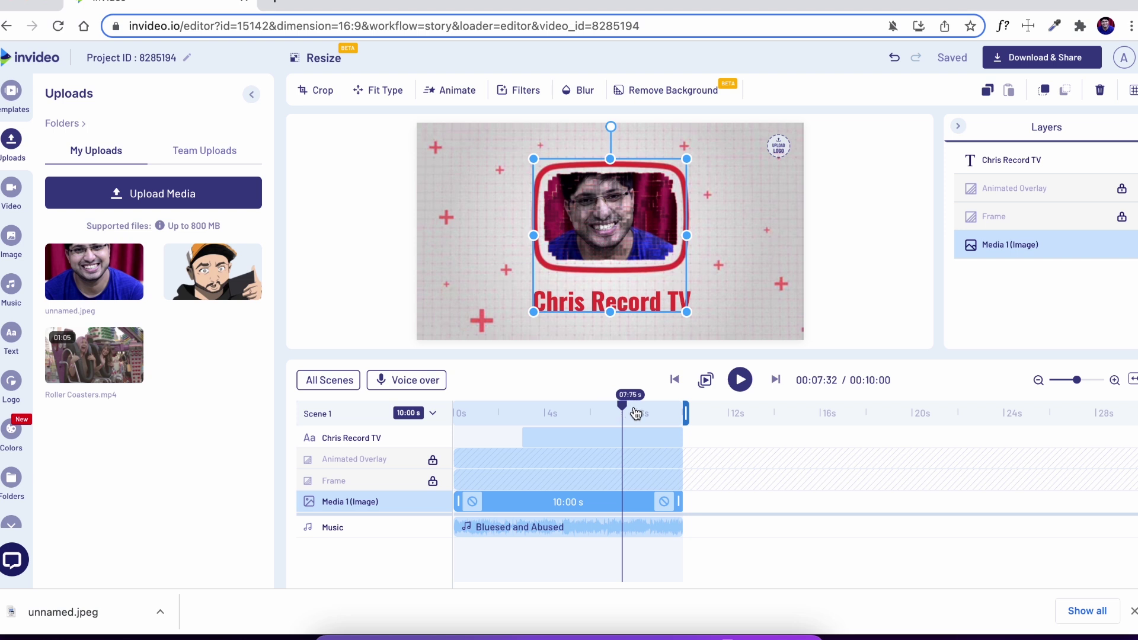
Step: Replace the title text below the red frame with the channel handle
left_click(568, 305)
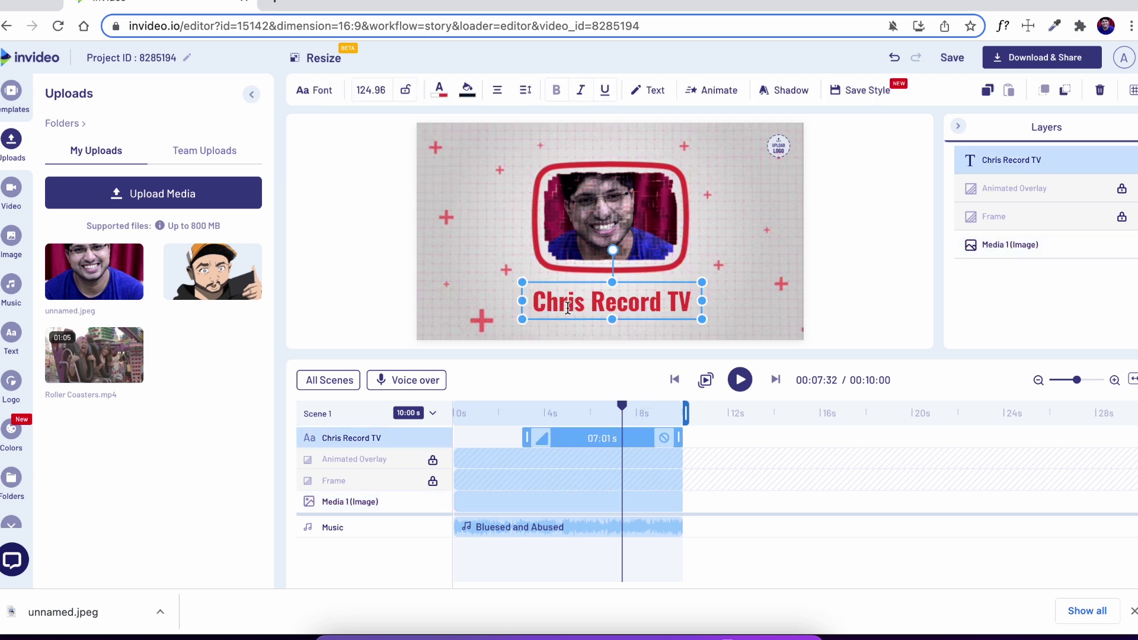
triple_click(568, 307)
type("/TeamAmitTiwari")
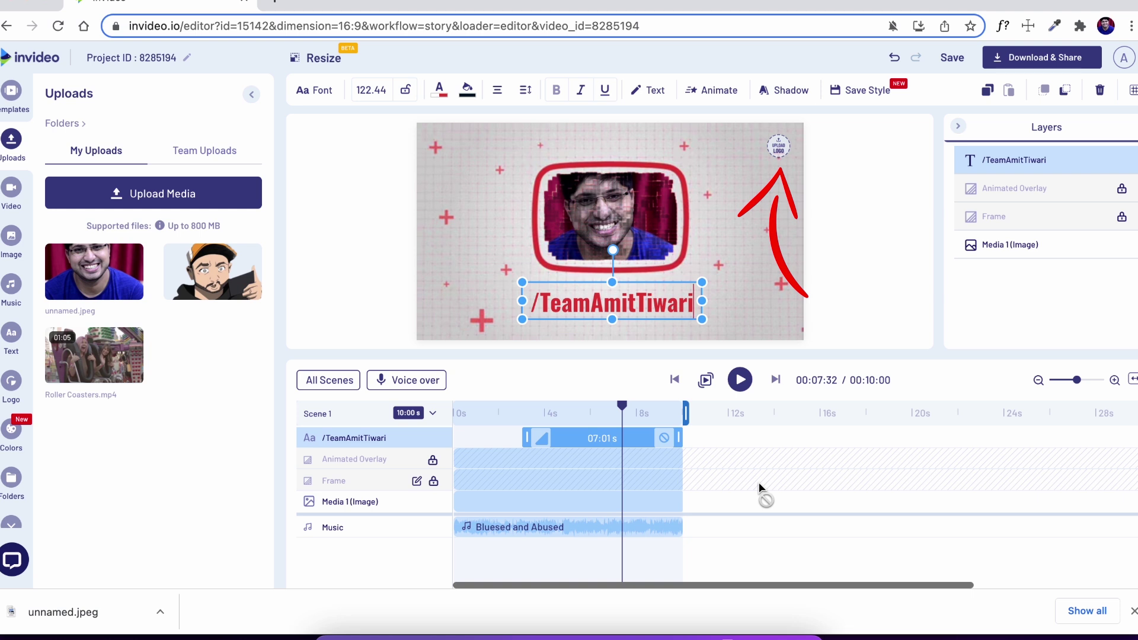
left_click(744, 502)
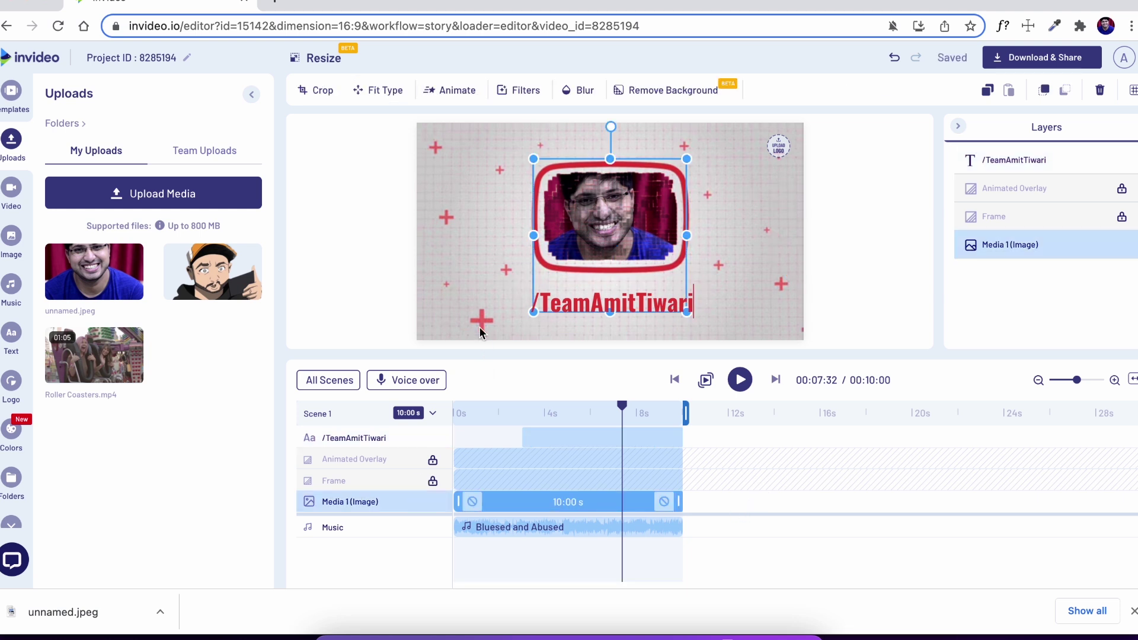
Step: Open the volume and fade settings of the background music and set its fade-in to 1 s
left_click(655, 522)
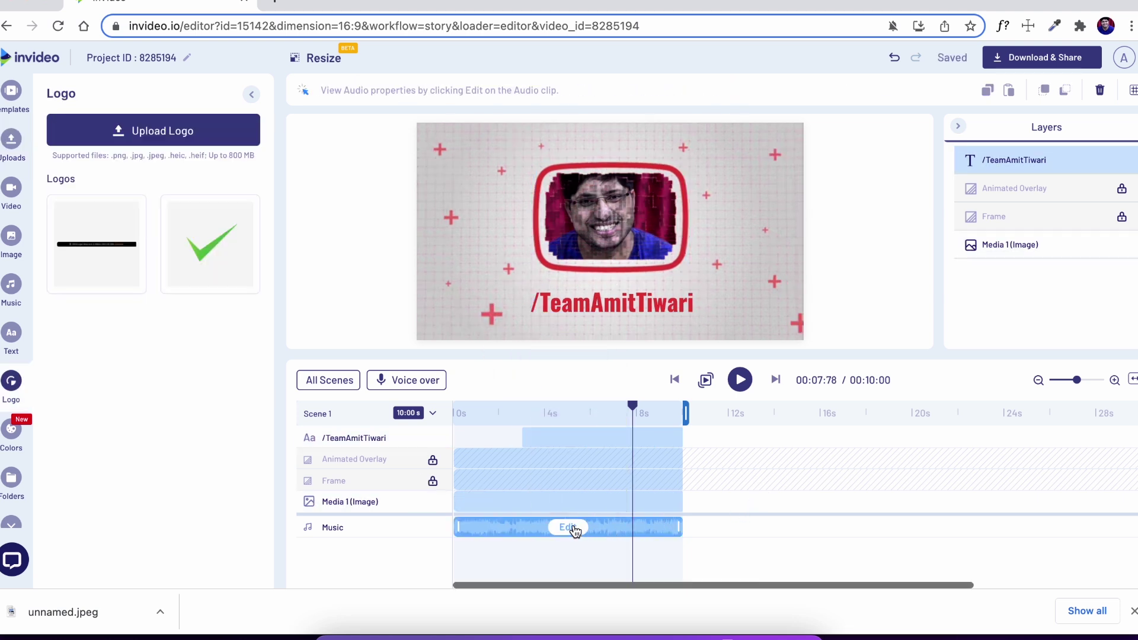
left_click(574, 529)
left_click(563, 529)
left_click(568, 528)
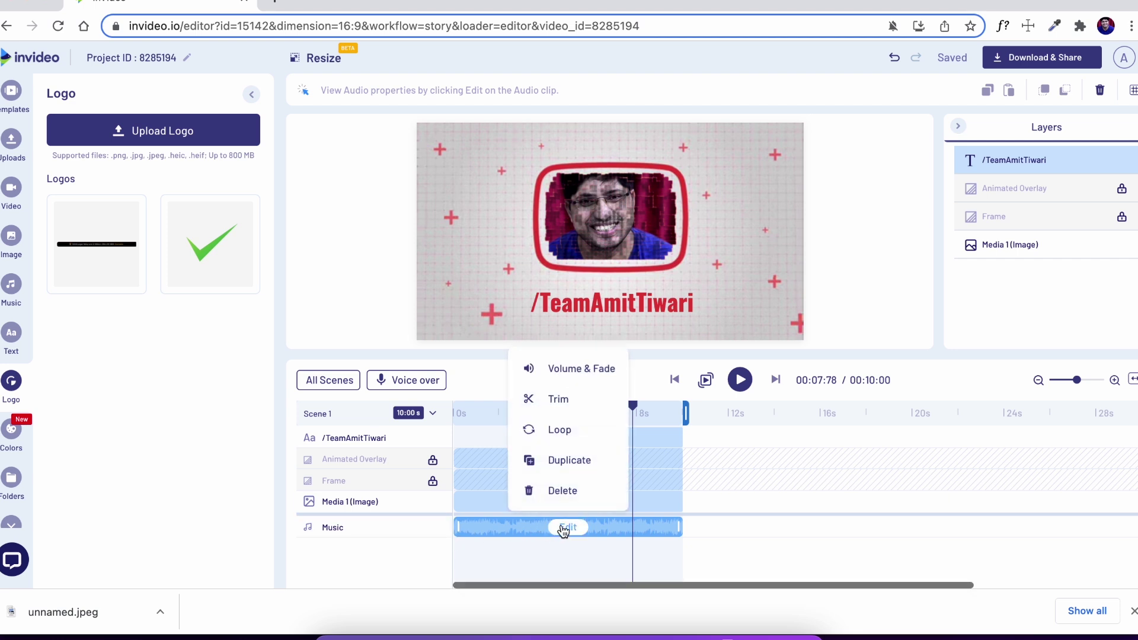
left_click(568, 374)
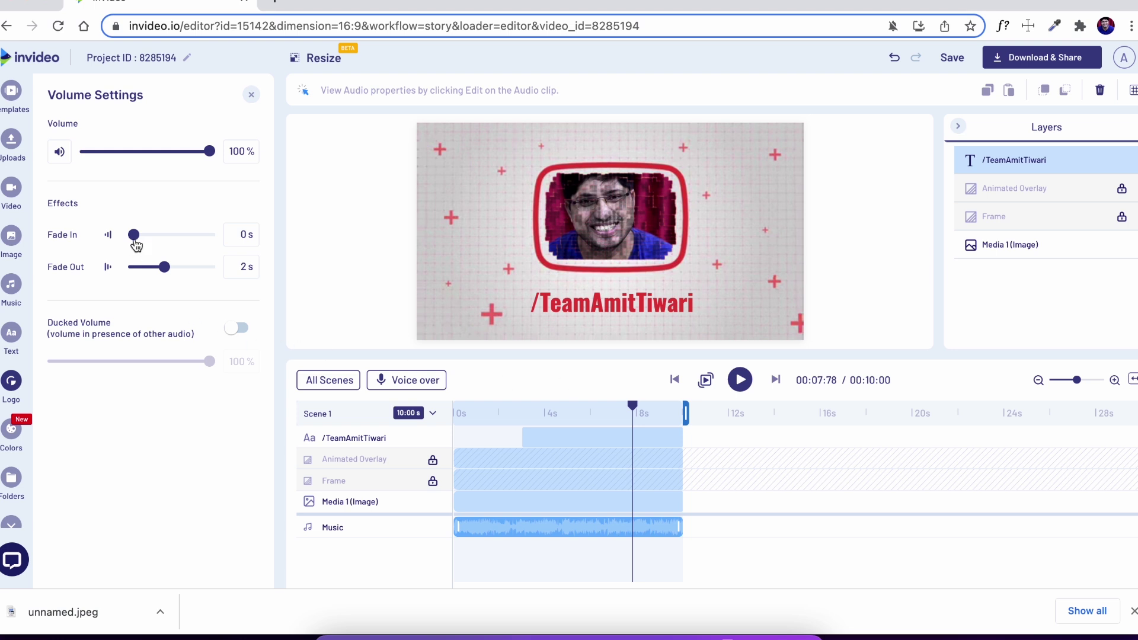
left_click_drag(133, 234, 147, 236)
key("XF86AudioRaiseVolume")
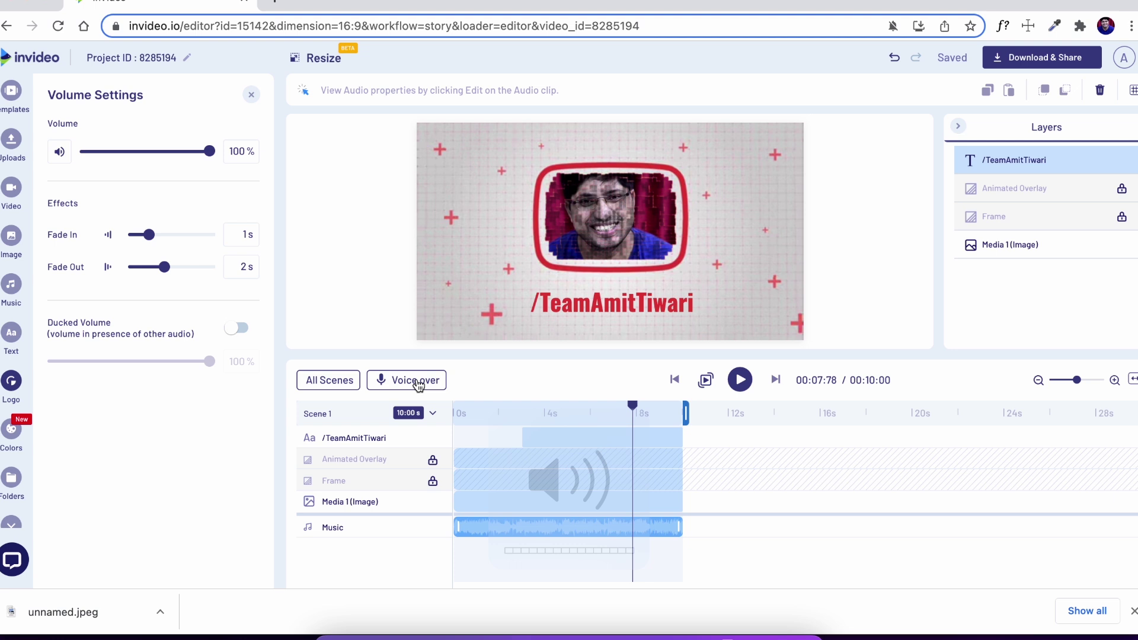
Step: Return to the start of the intro and export the video at 1080p
left_click(462, 409)
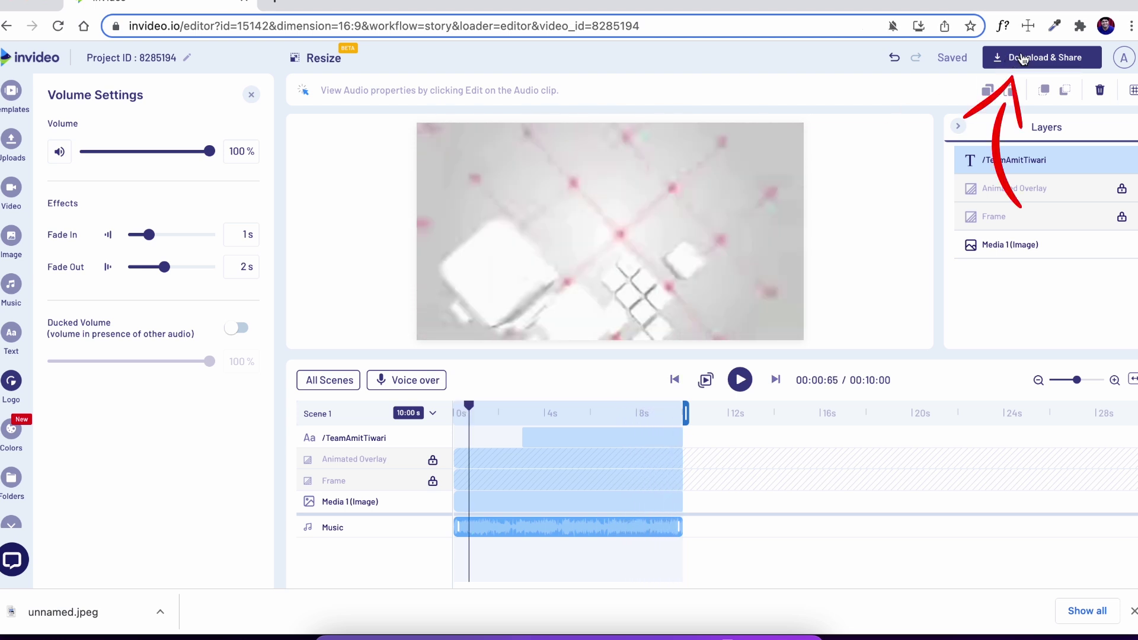
left_click(1022, 58)
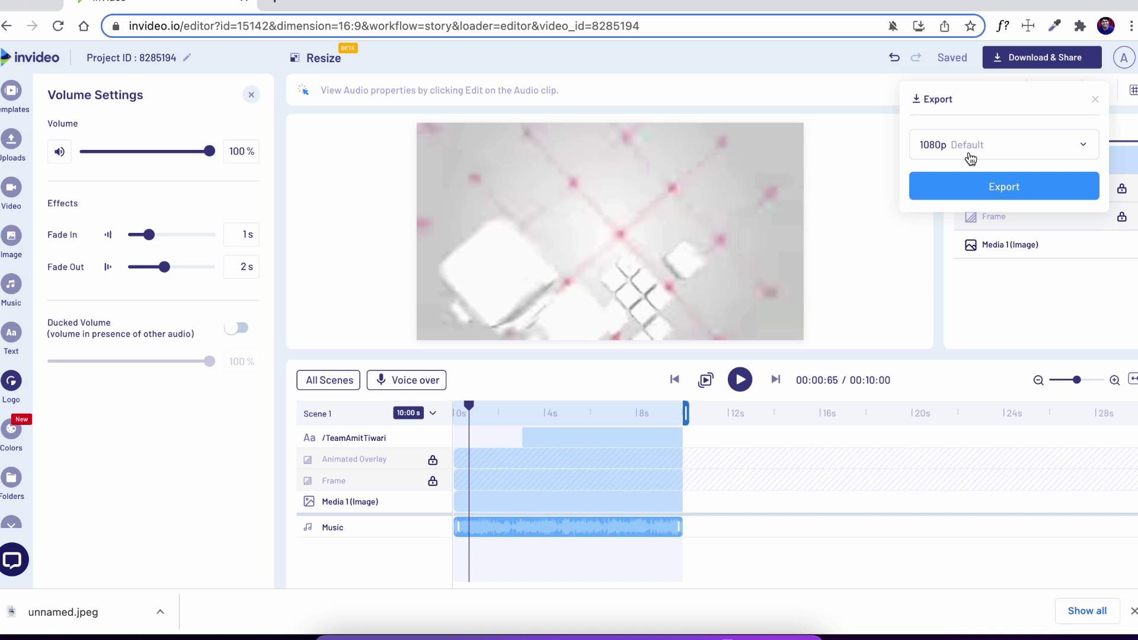
left_click(970, 159)
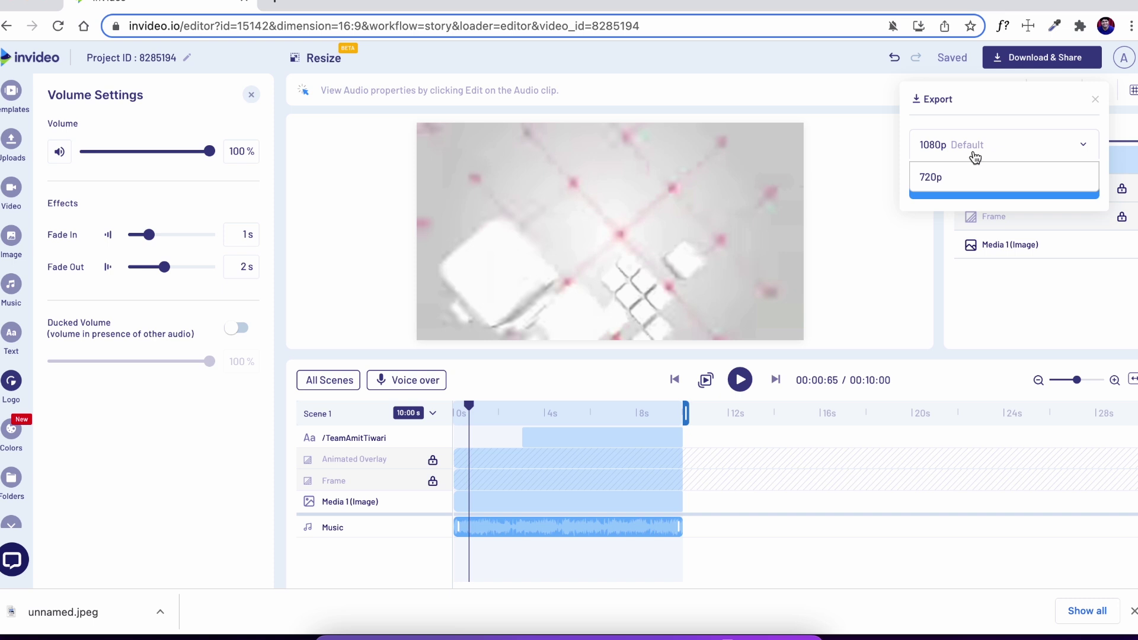
left_click(975, 157)
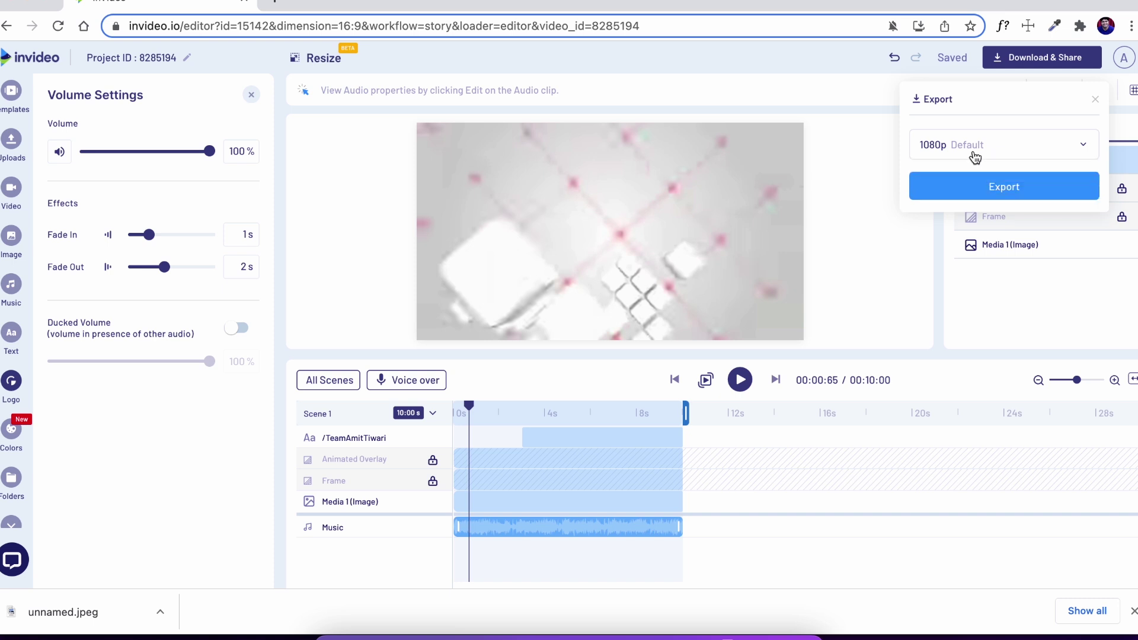
left_click(992, 183)
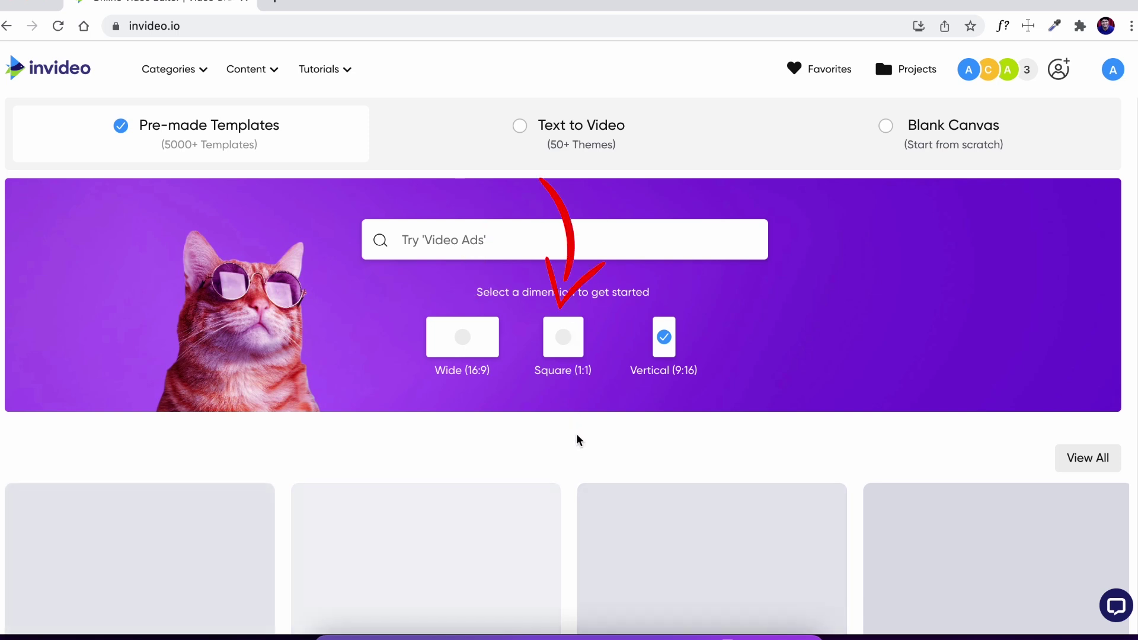
Step: Start a new project from the trending Kids Sneakers Promo template in vertical 9:16 format
scroll(578, 440, "down", 5)
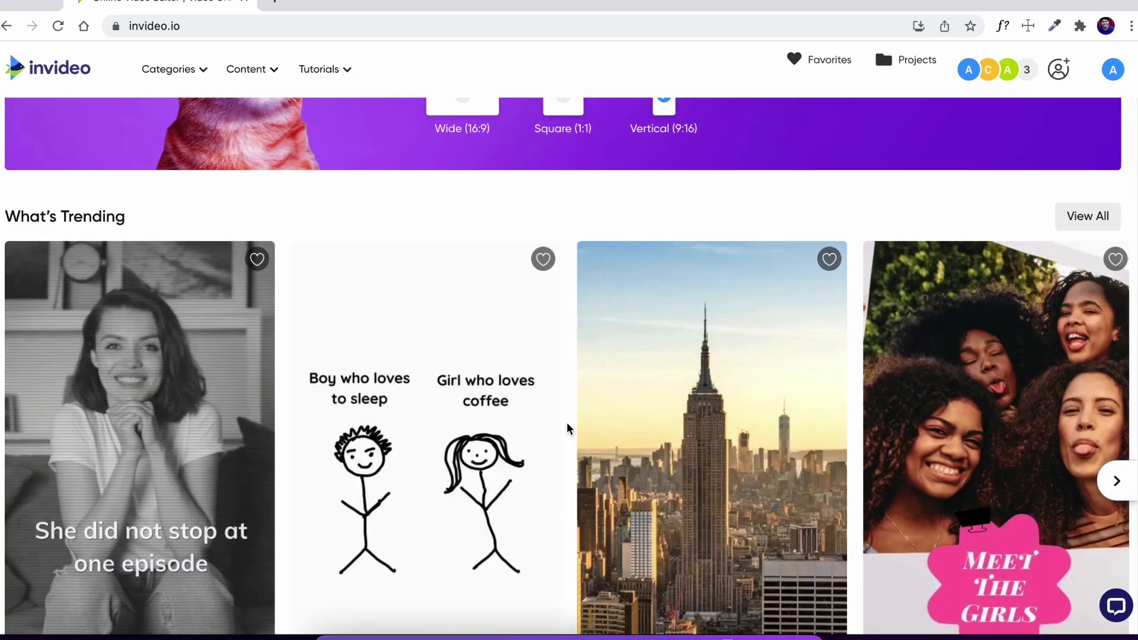
scroll(567, 427, "down", 3)
mouse_move(701, 353)
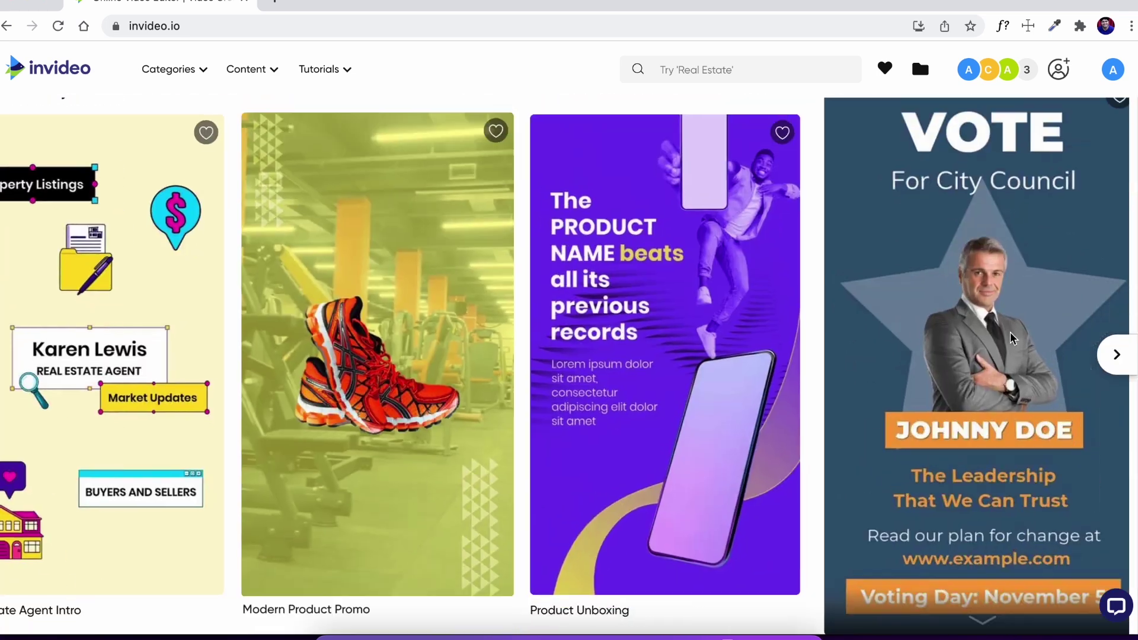
left_click(1116, 356)
left_click(1117, 355)
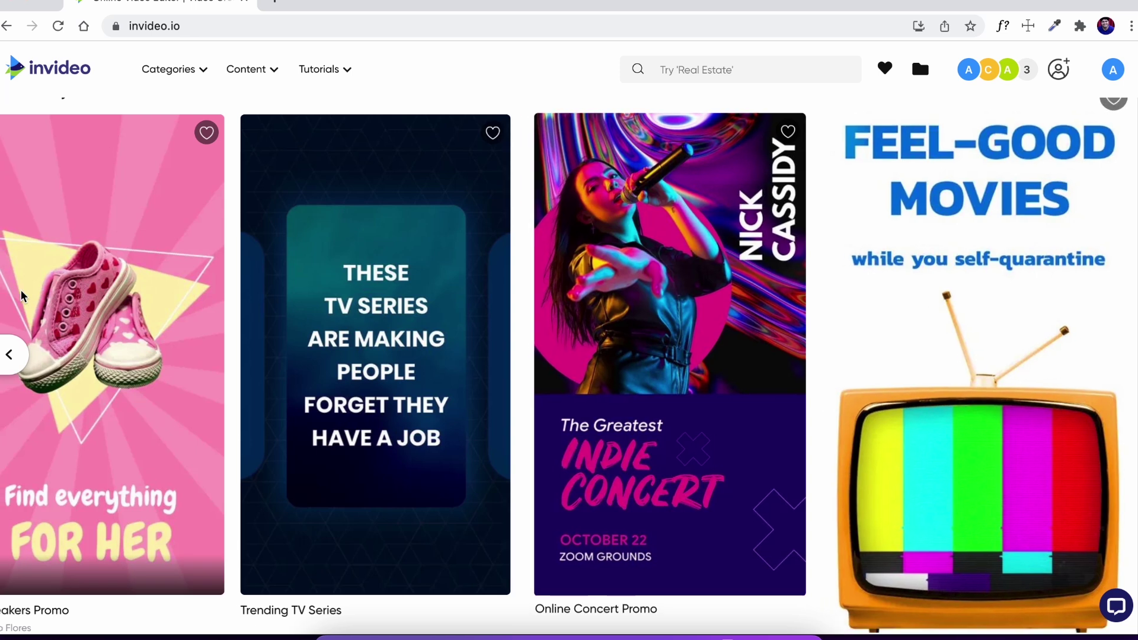
mouse_move(92, 295)
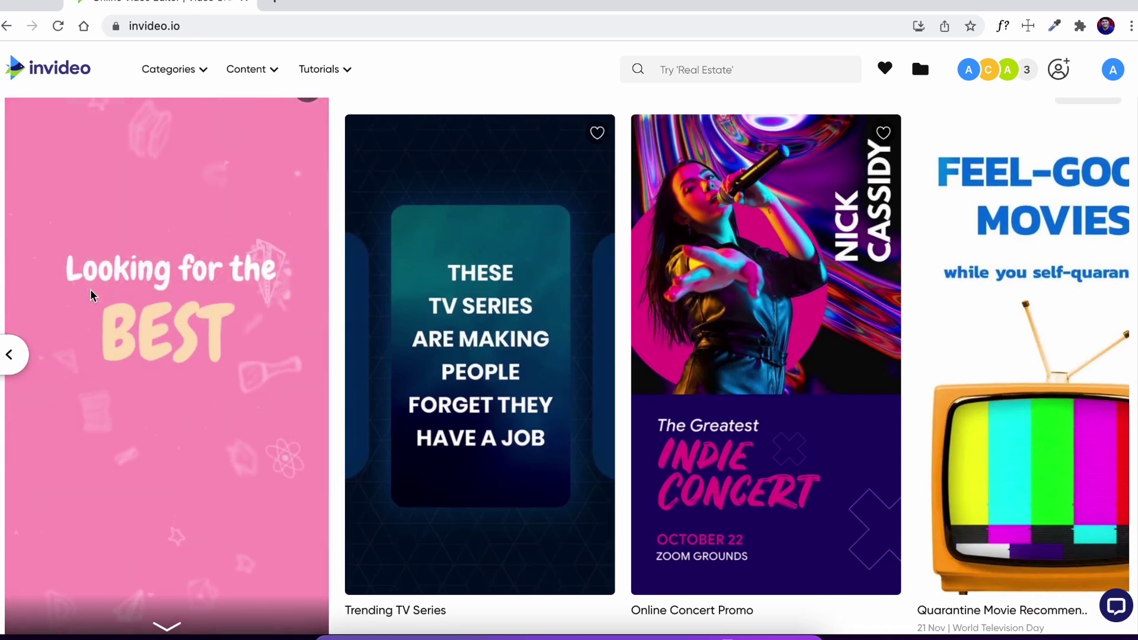
left_click(92, 294)
scroll(639, 386, "down", 5)
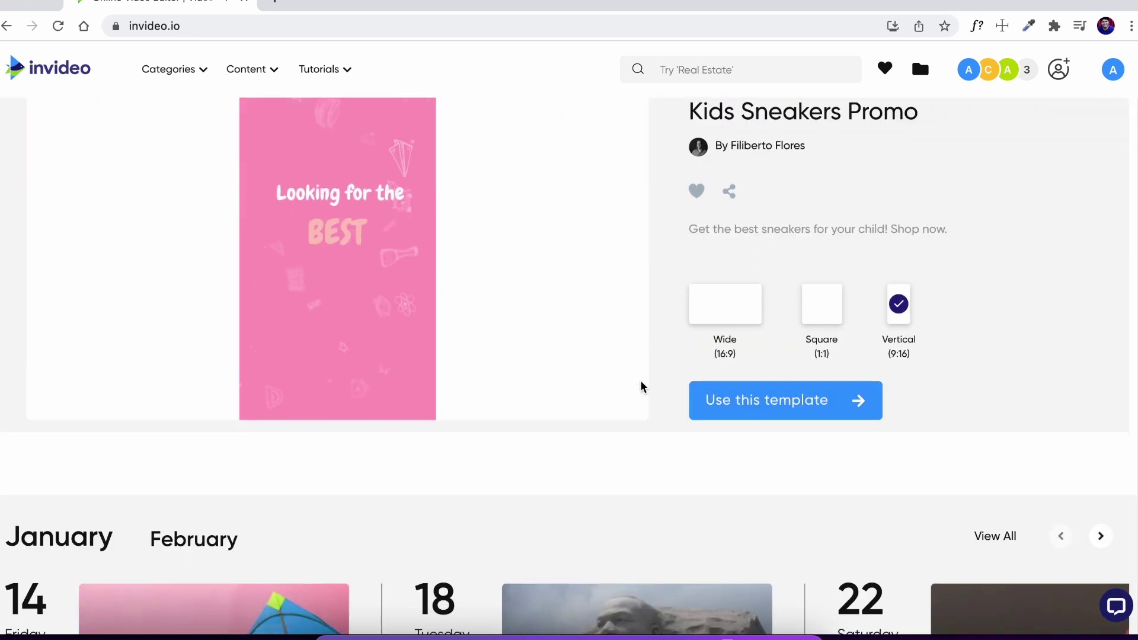
left_click(778, 401)
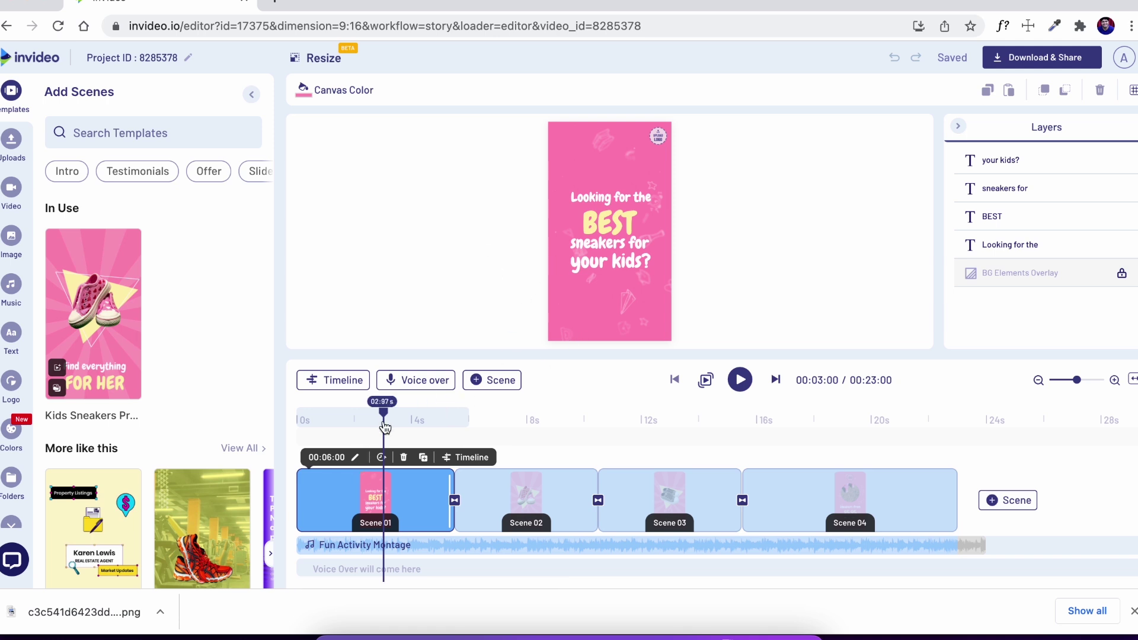
Step: In Scene 01, change the text "sneakers for" to "Nail Color" and "your kids?" to "of this season?"
mouse_move(383, 412)
left_mouse_down()
mouse_move(305, 420)
mouse_move(401, 422)
left_mouse_up()
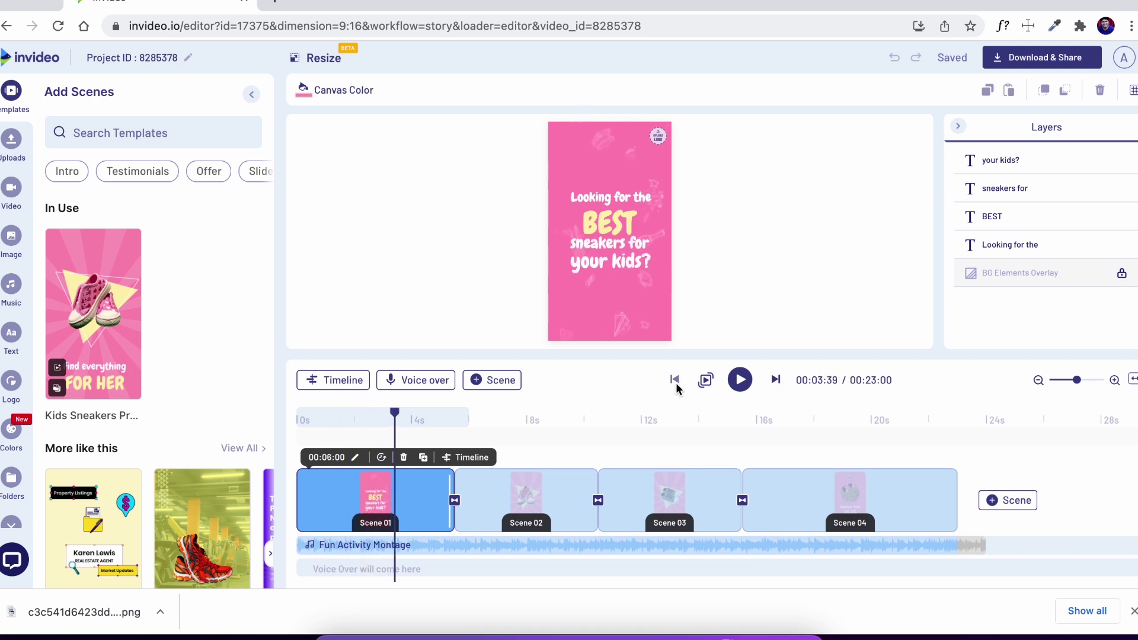
double_click(1007, 189)
type("Nail Color")
double_click(1000, 160)
type("of this season?")
Step: Set the "of this season?" text to font size 136, enlarge its box and place it just below "Nail Color"
left_click(371, 90)
type("88")
left_click_drag(653, 277, 670, 305)
left_click(371, 90)
left_click(361, 179)
left_click_drag(610, 245, 609, 254)
Step: Change the font of the "of this season?" text to Abuget Regular
left_click(314, 90)
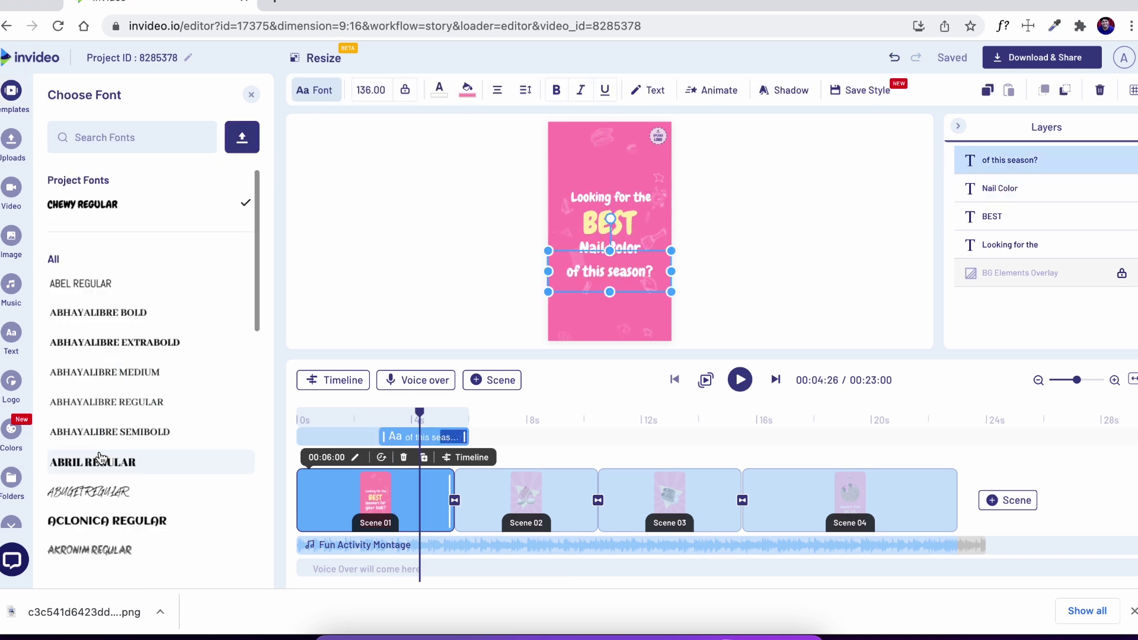
left_click(91, 489)
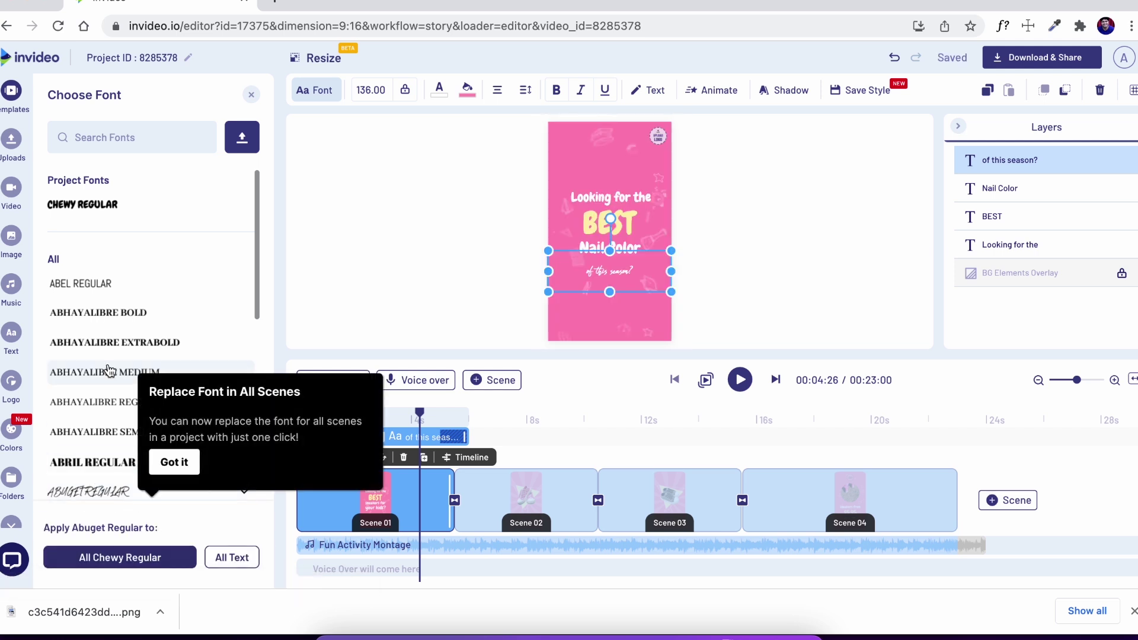
Step: Set the font of the "of this season?" text to Chewy Regular and preview the end of Scene 01
left_click(89, 205)
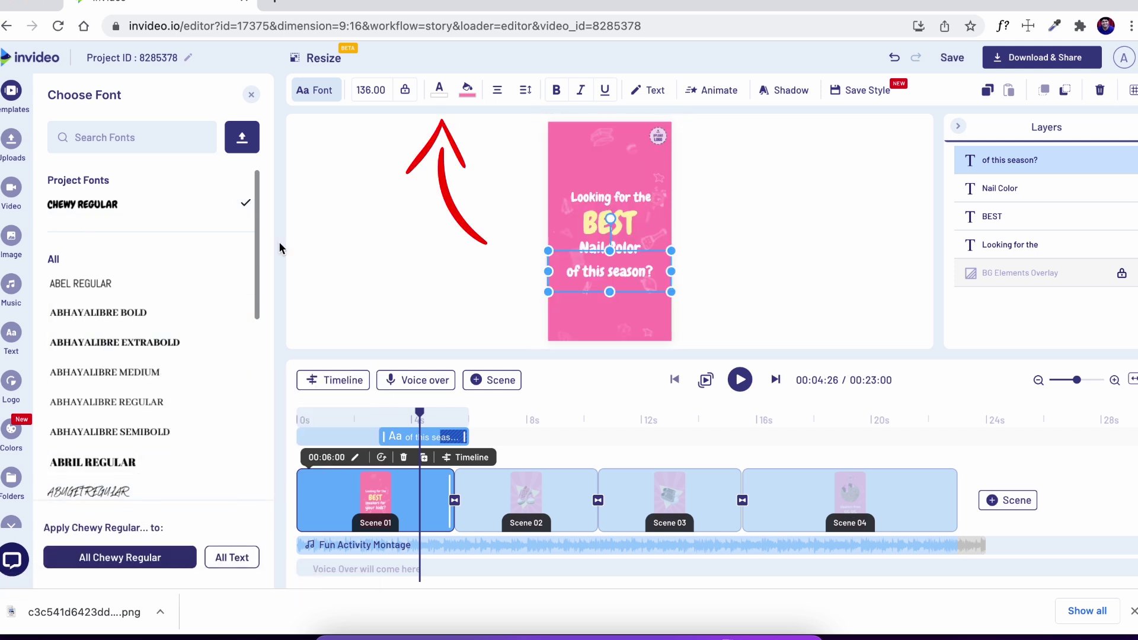
key("space")
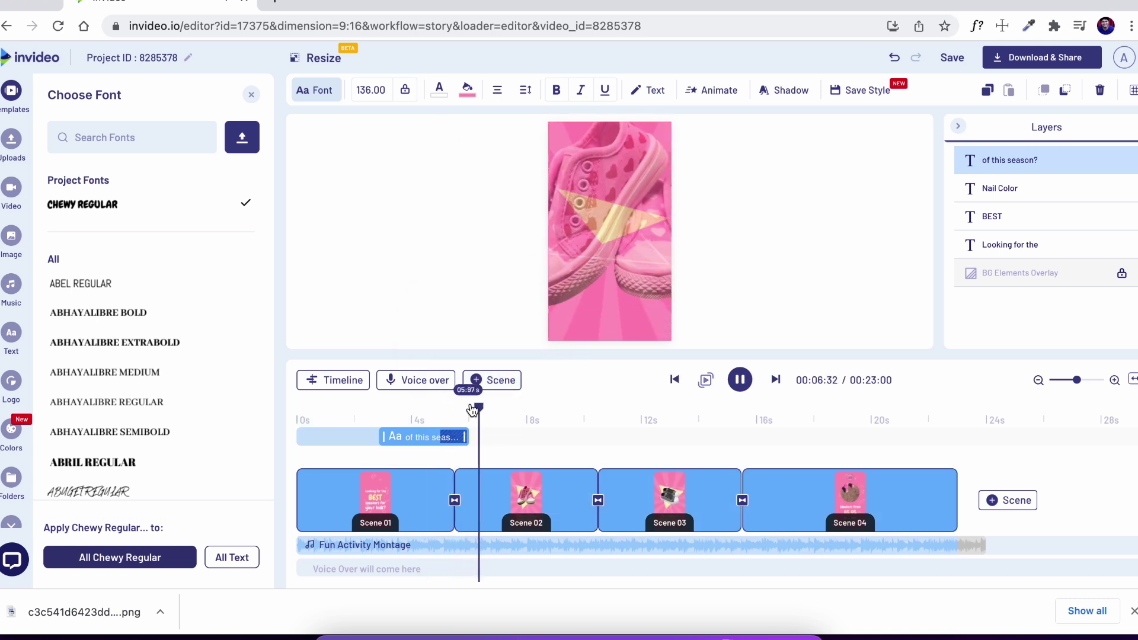
key("space")
Step: In Scene 02's layer timeline, add the uploaded nail polish image above the sneakers image and match its start time to that layer
left_click(520, 491)
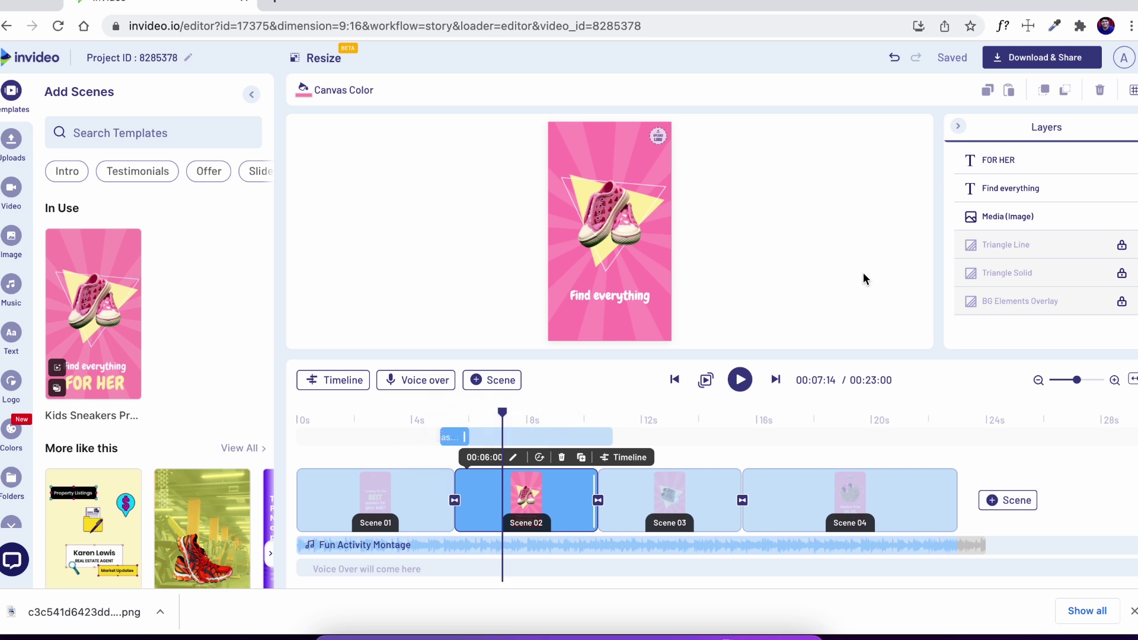
left_click(972, 222)
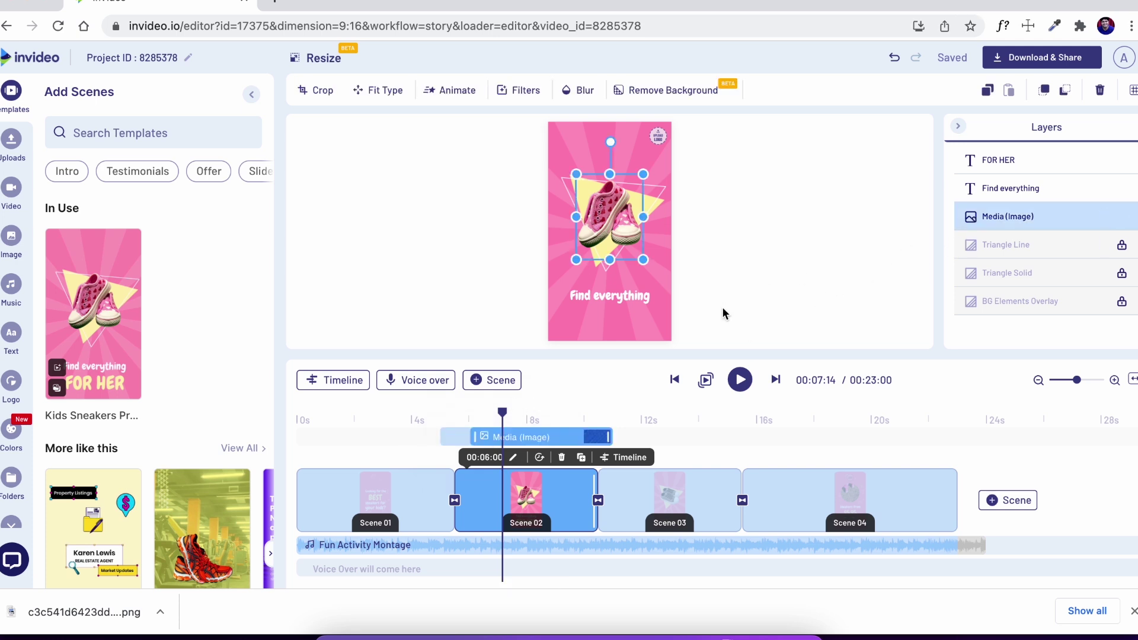
left_click(348, 384)
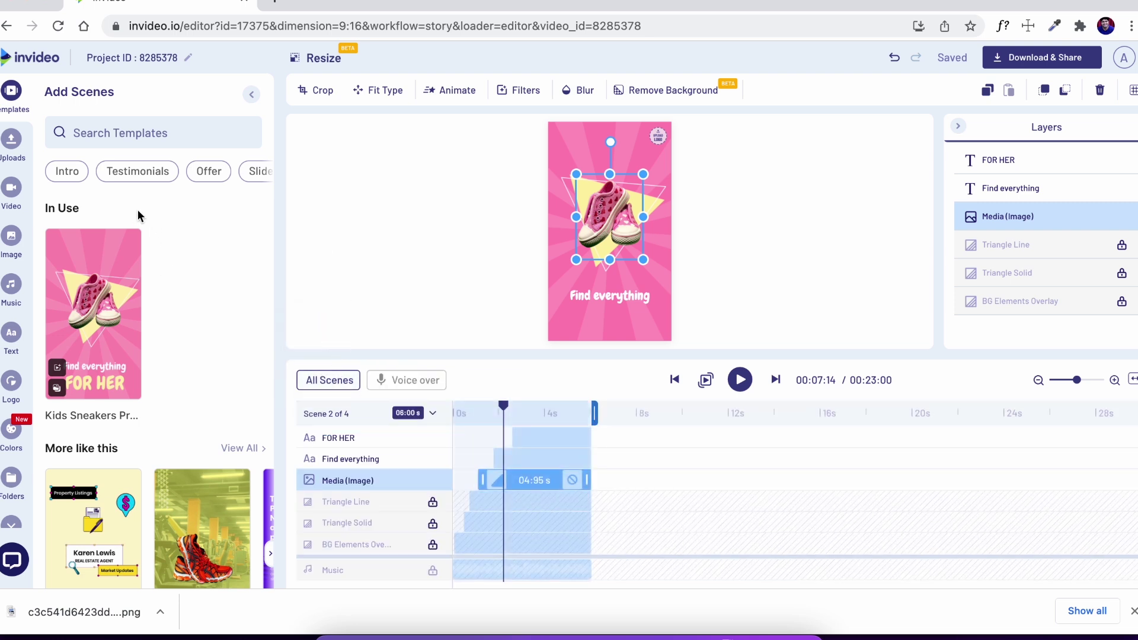
left_click(11, 140)
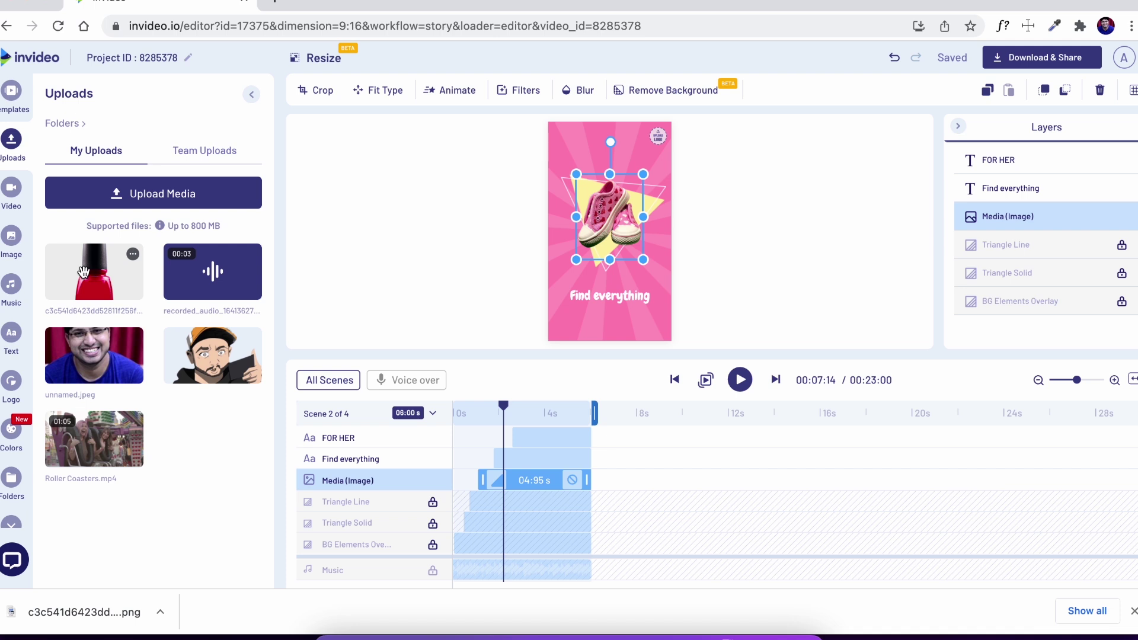
left_click_drag(89, 273, 501, 482)
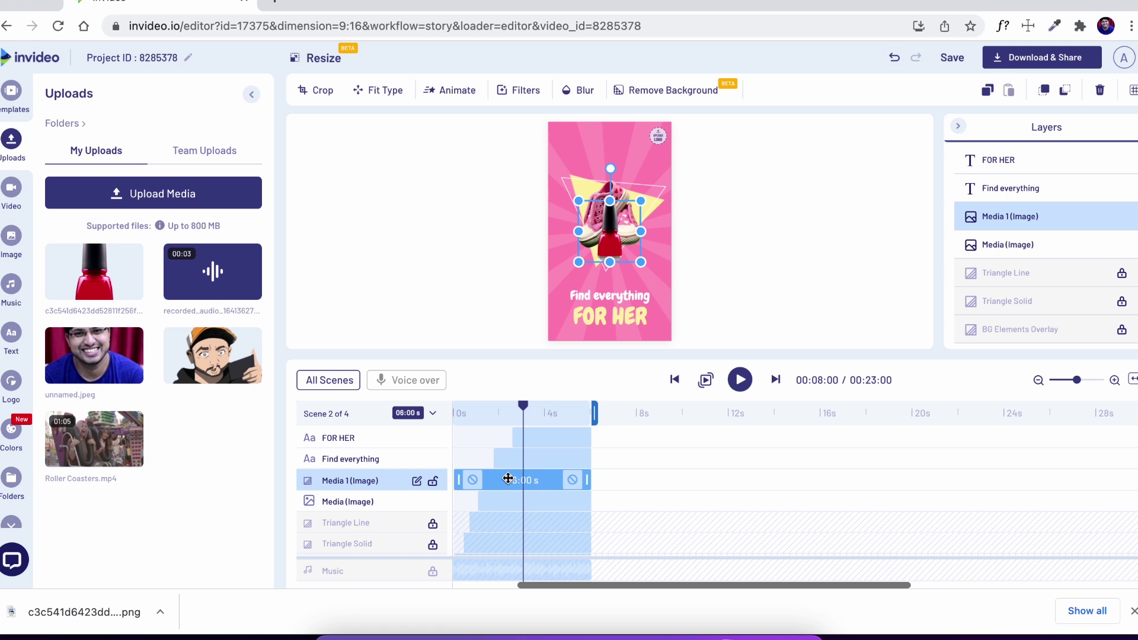
left_click_drag(459, 479, 478, 480)
Step: Delete the sneakers image from Scene 02, then enlarge the nail polish image and place it over the yellow triangle
left_click(507, 502)
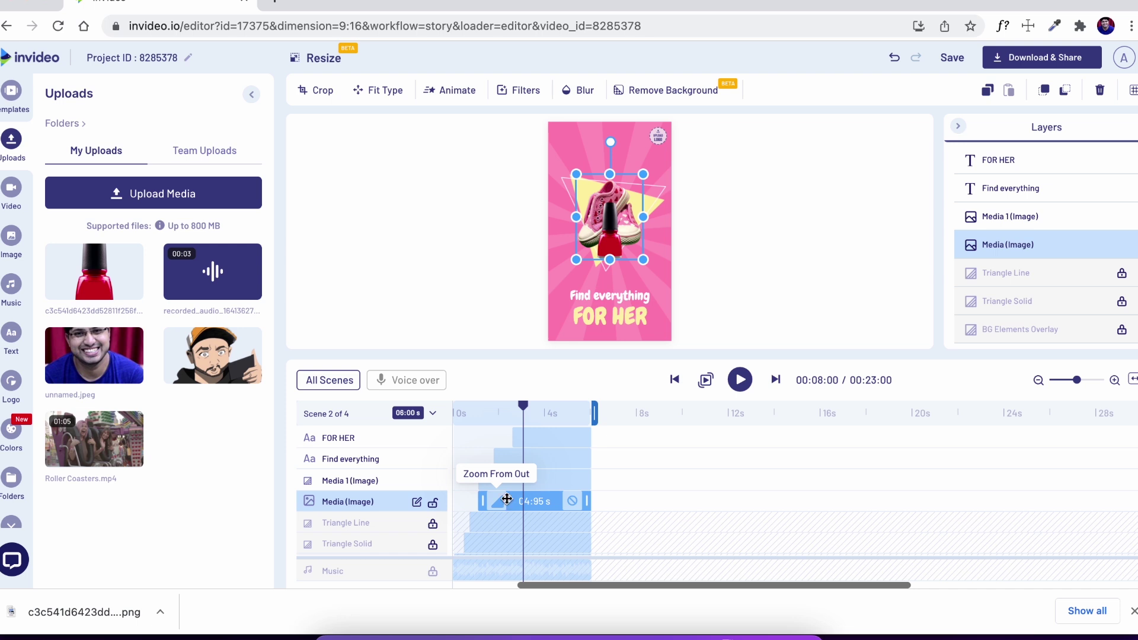
key("Delete")
left_click(473, 425)
left_click(508, 481)
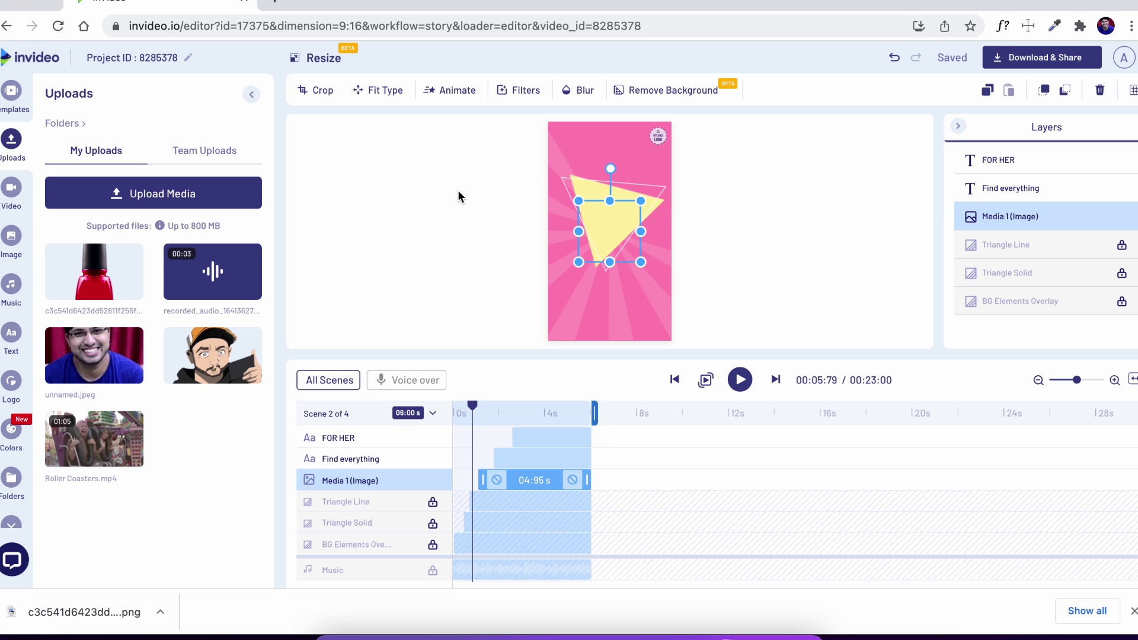
left_click(579, 240)
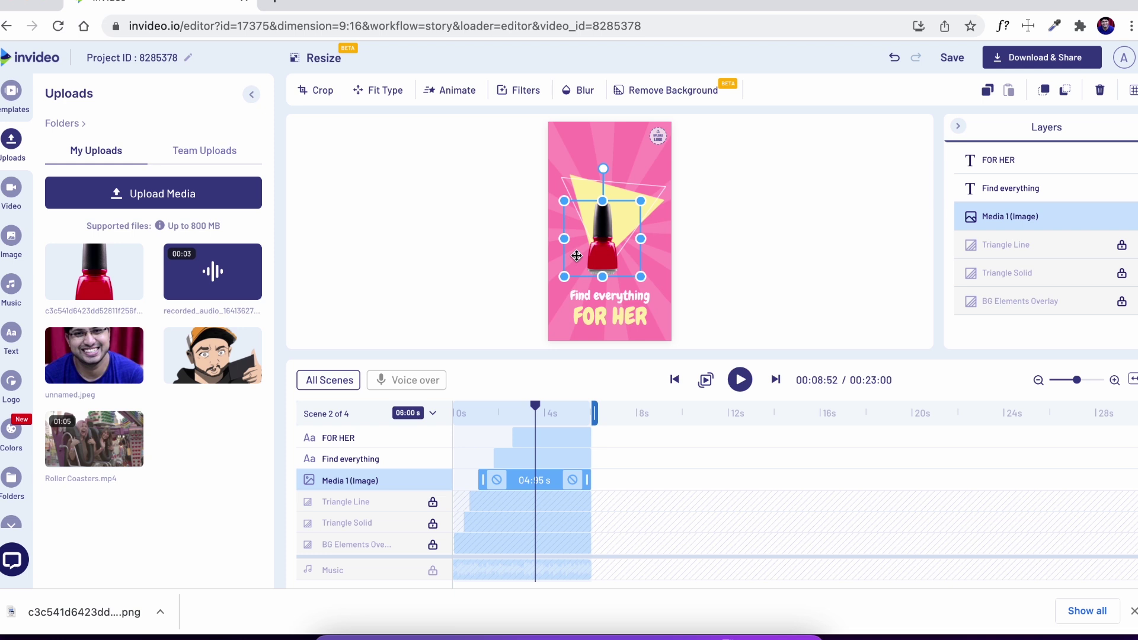
Step: Change the text "FOR HER" to "FOR YOU" in Scene 02, return to all scenes and preview the result
left_click(597, 313)
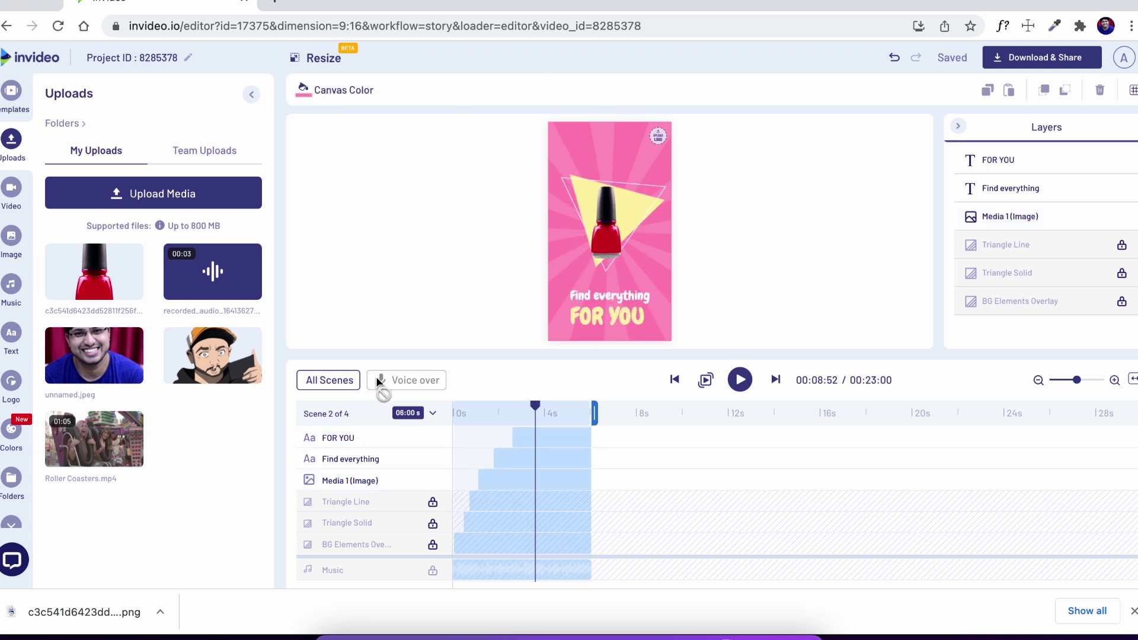
left_click(326, 379)
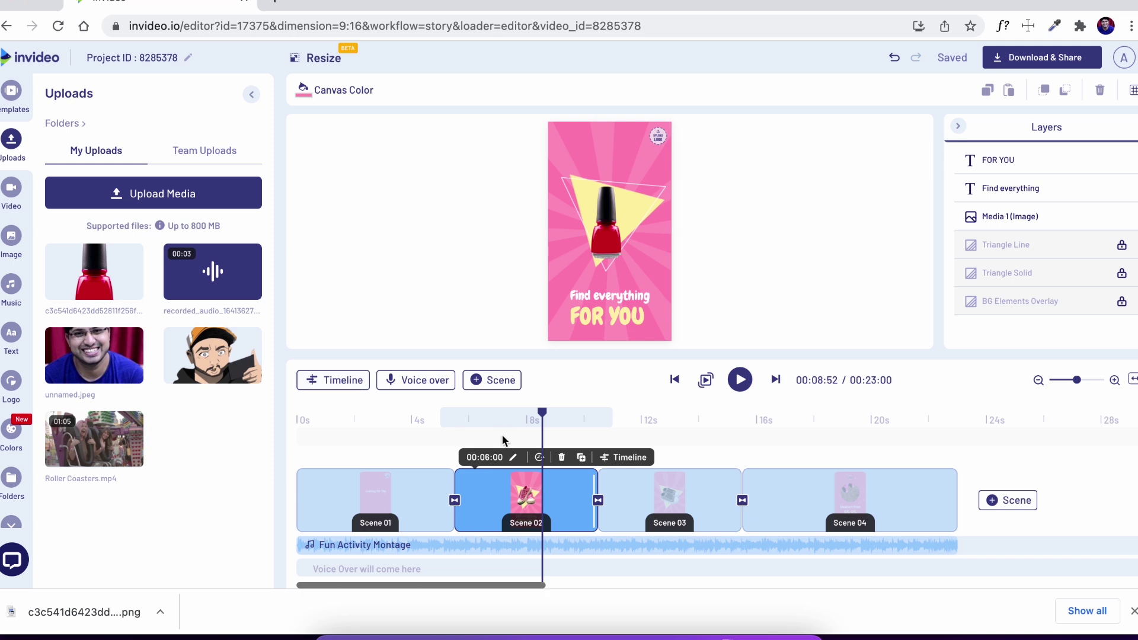
key("space")
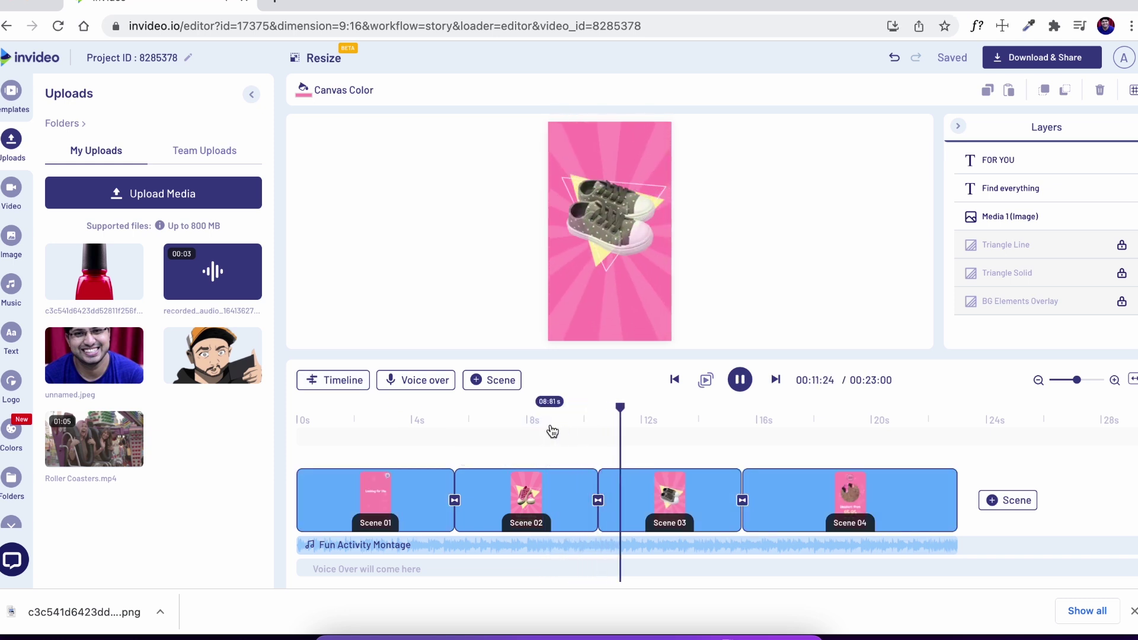
Step: Delete Scene 03, the "Shop especially FOR HIM" scene, from the project
left_click(640, 492)
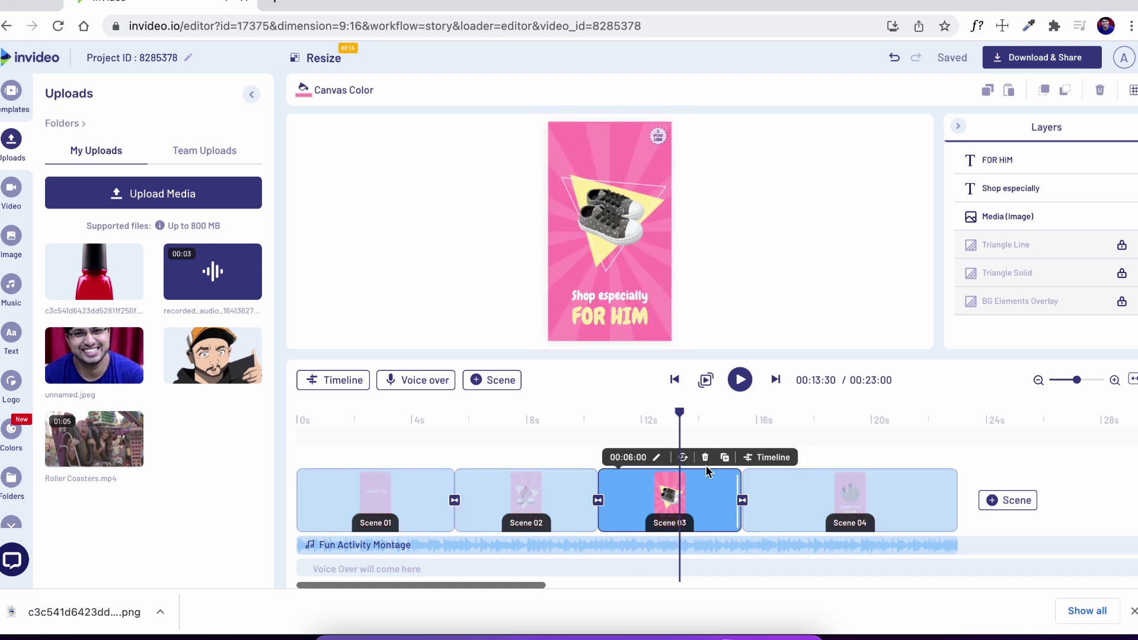
left_click(704, 457)
left_click(642, 349)
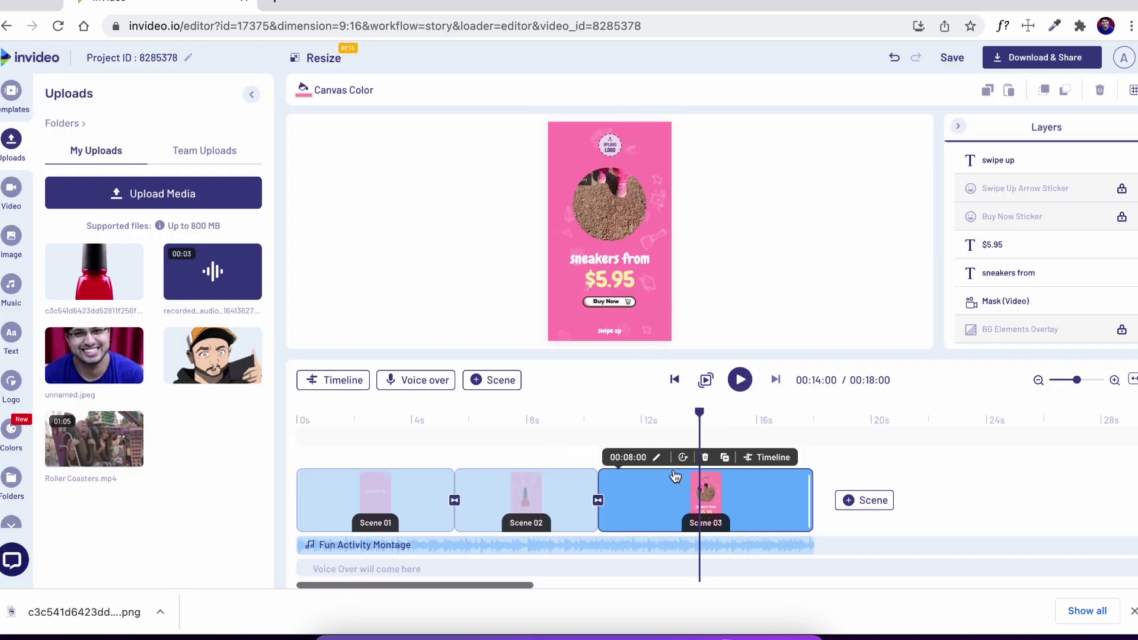
Step: In the final scene, delete the circular masked video and fill the logo placeholder with the portrait photo
left_click(605, 230)
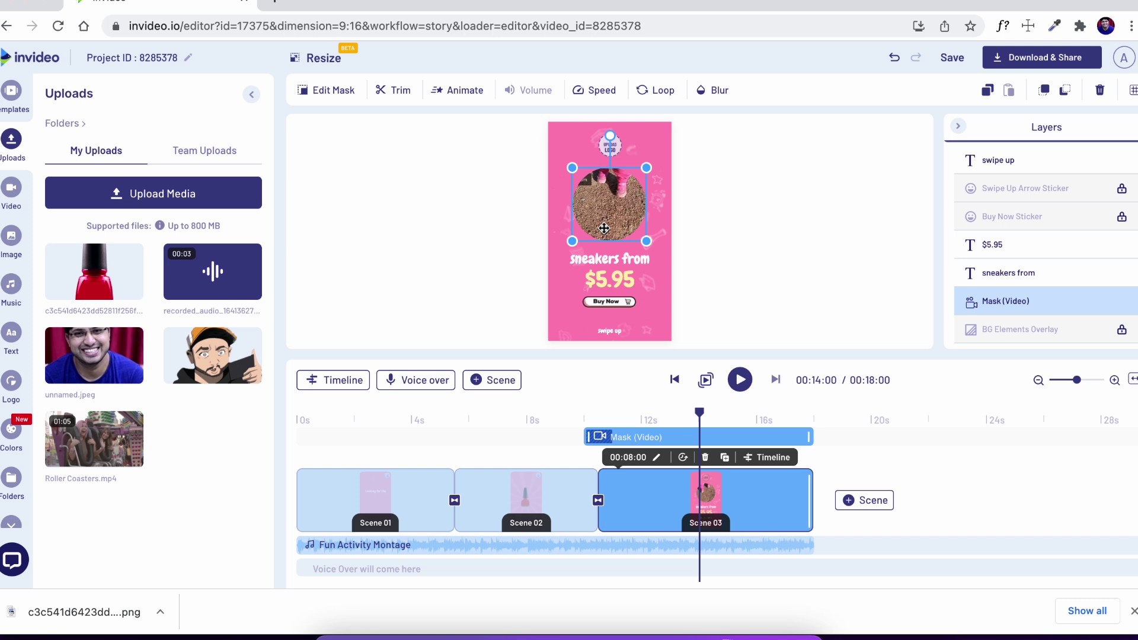
key("Delete")
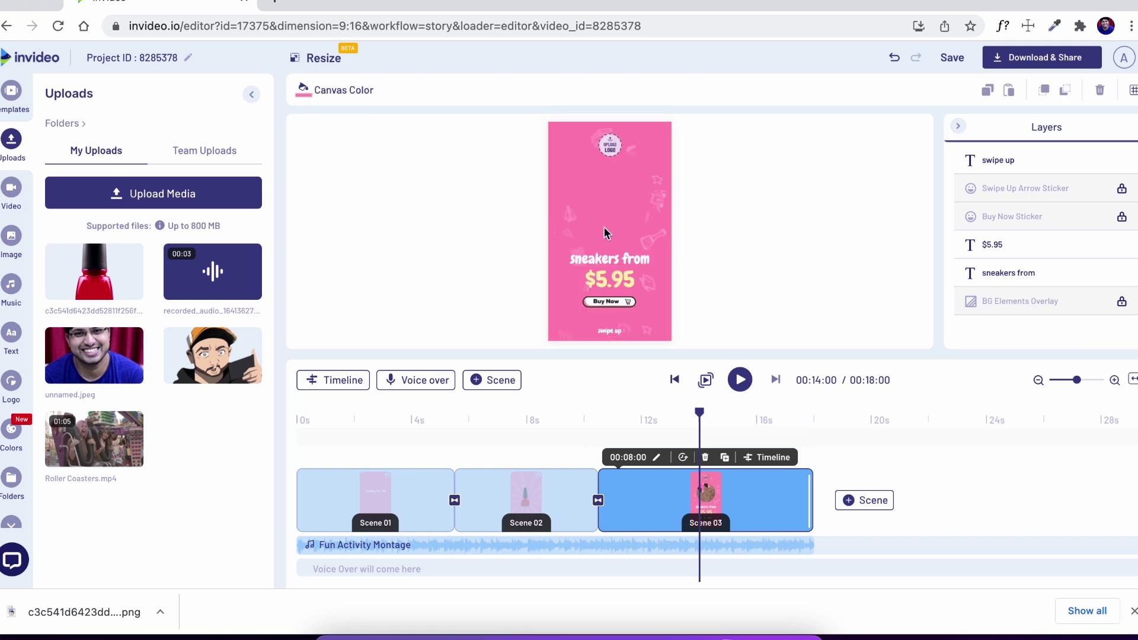
left_click(608, 148)
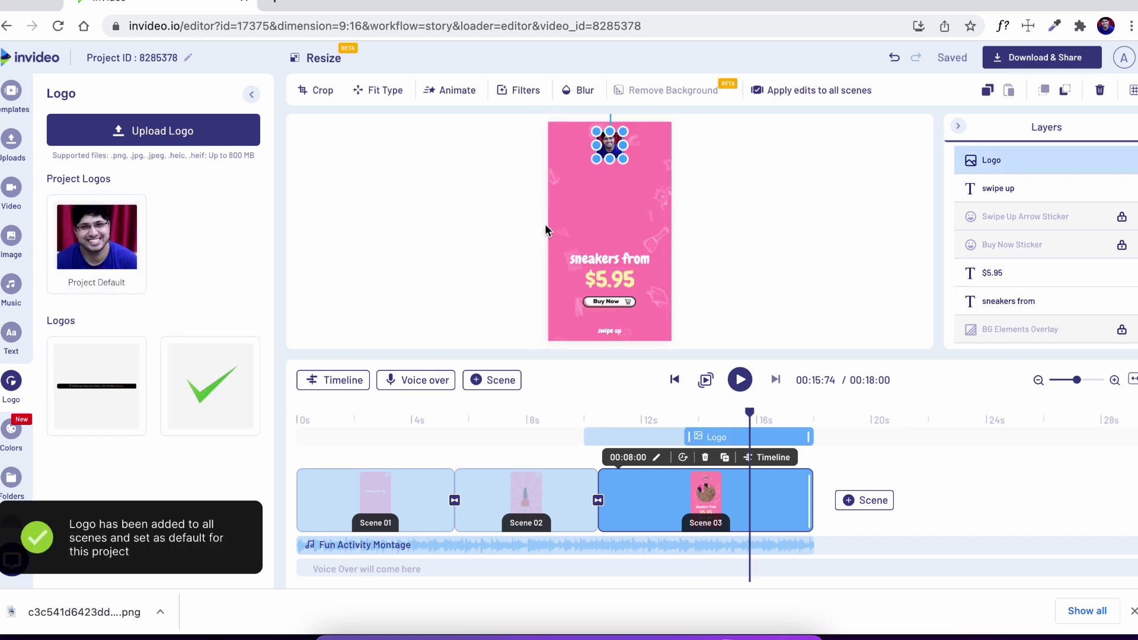
Step: Change the text "sneakers from" to "Starting from" and move it and the $5.95 price higher in the scene
left_click(600, 259)
double_click(601, 260)
type("Starting From")
Step: Unlock the Buy Now and Swipe Up Arrow stickers, then move the Buy Now sticker up below the price and enlarge it
left_click(603, 302)
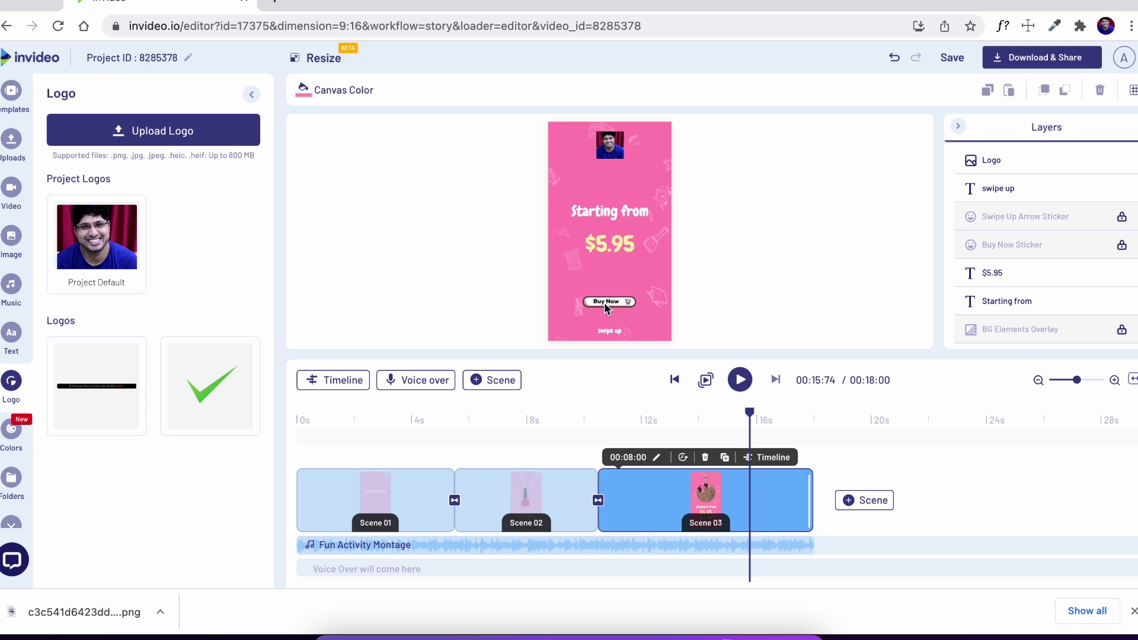
left_click(1121, 248)
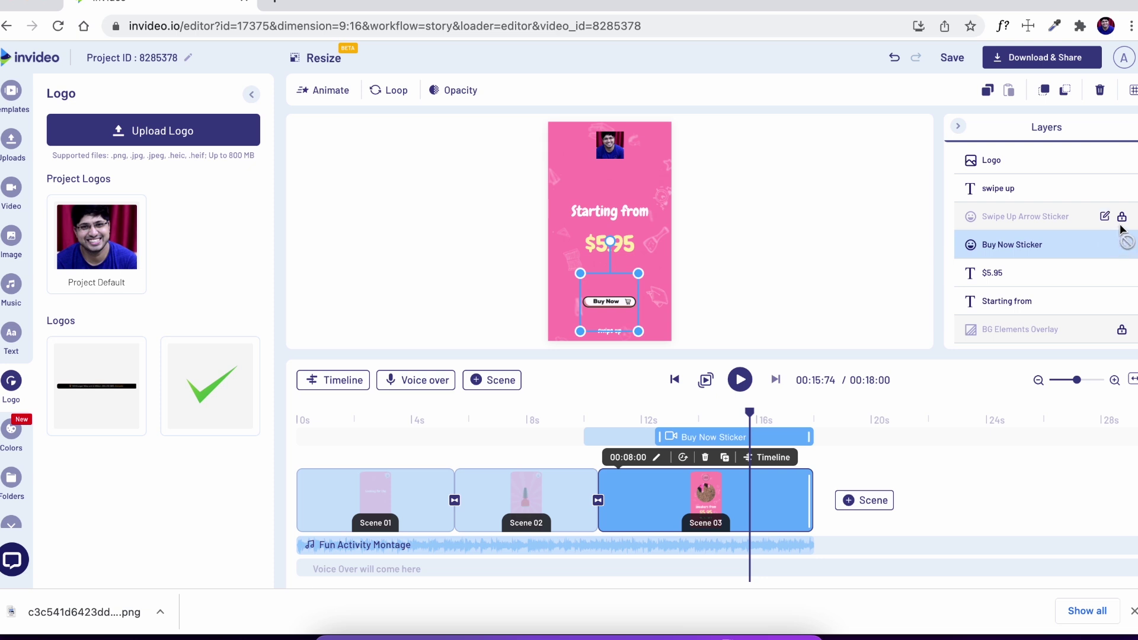
left_click(1121, 217)
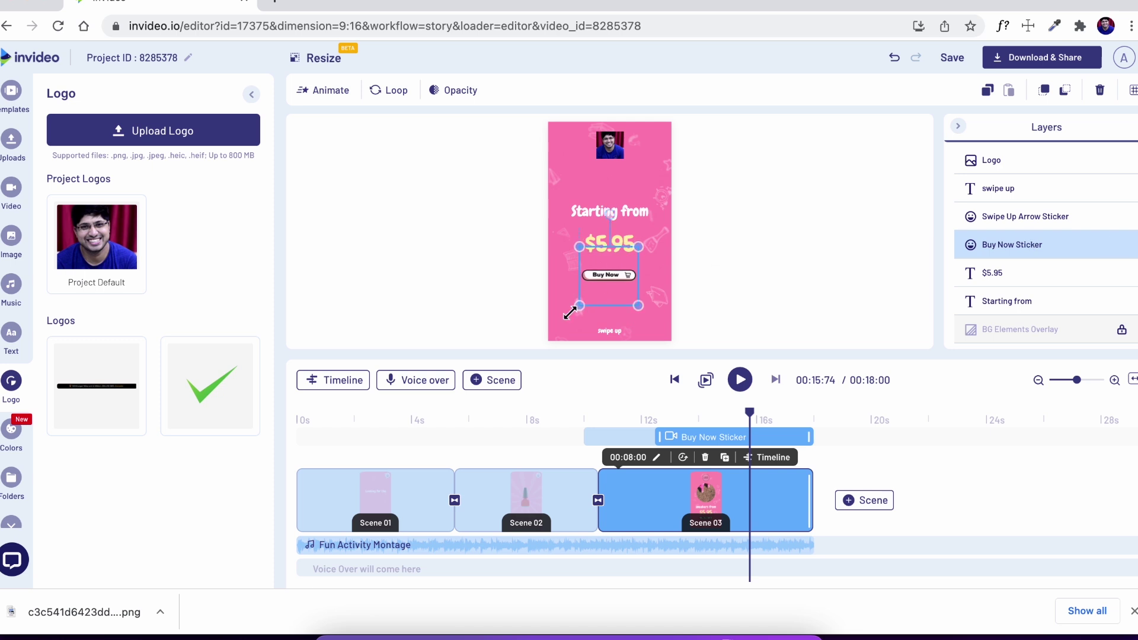
left_click(571, 310)
Step: Delete the project's default logo so it is removed from all scenes
left_click(135, 206)
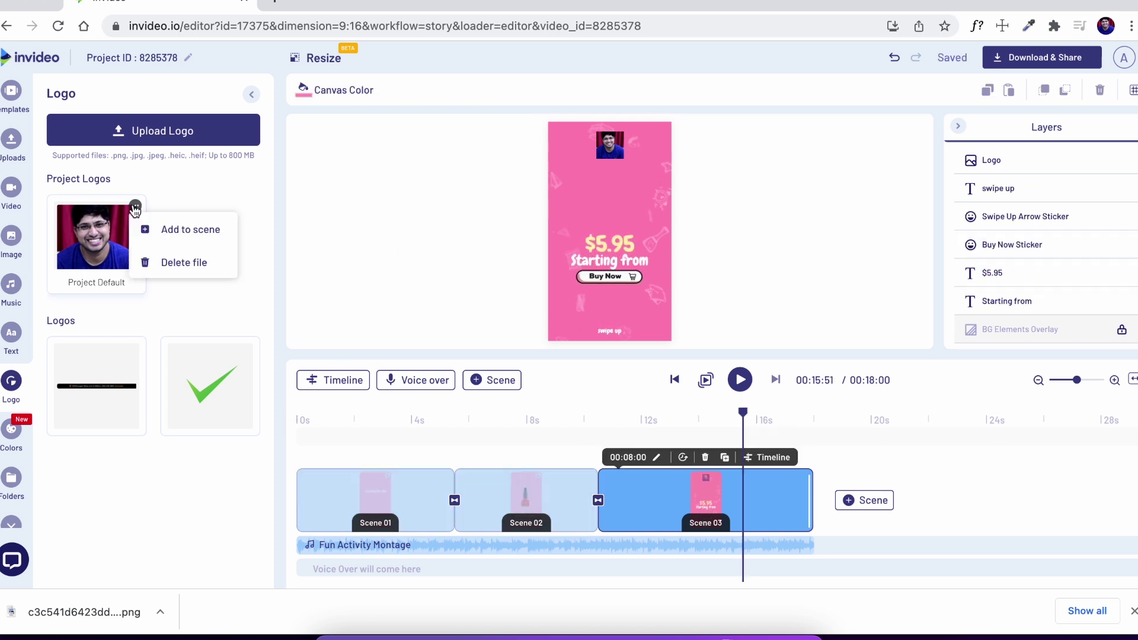
left_click(157, 257)
left_click(597, 356)
Step: Preview the video from the beginning and place the "Starting from" text above the $5.95 price in the last scene
left_click(316, 422)
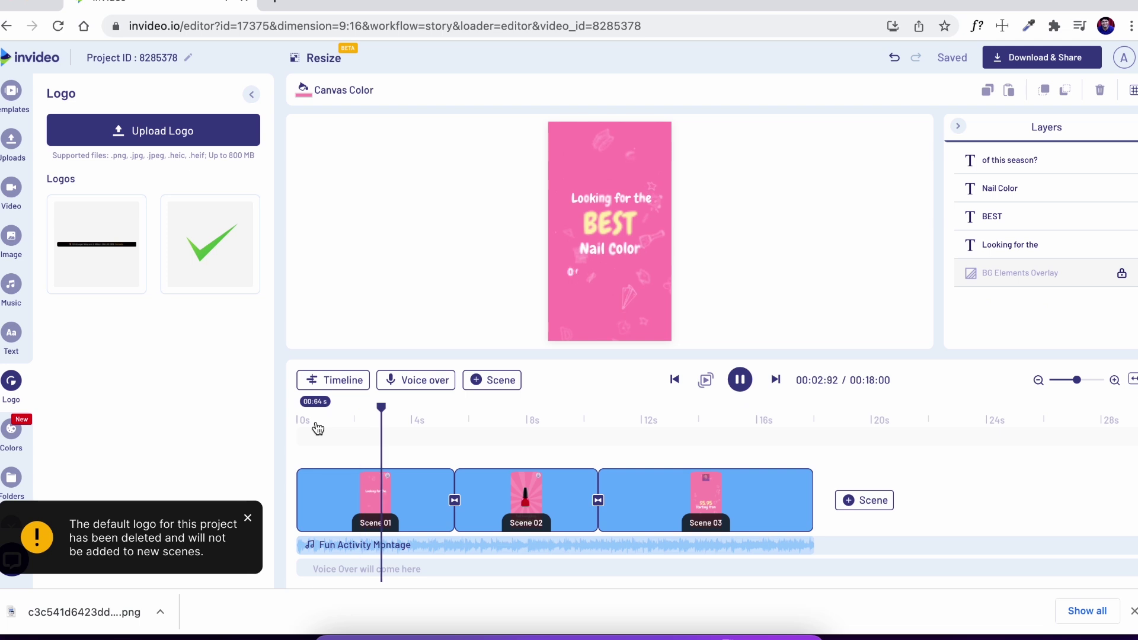
left_click(603, 415)
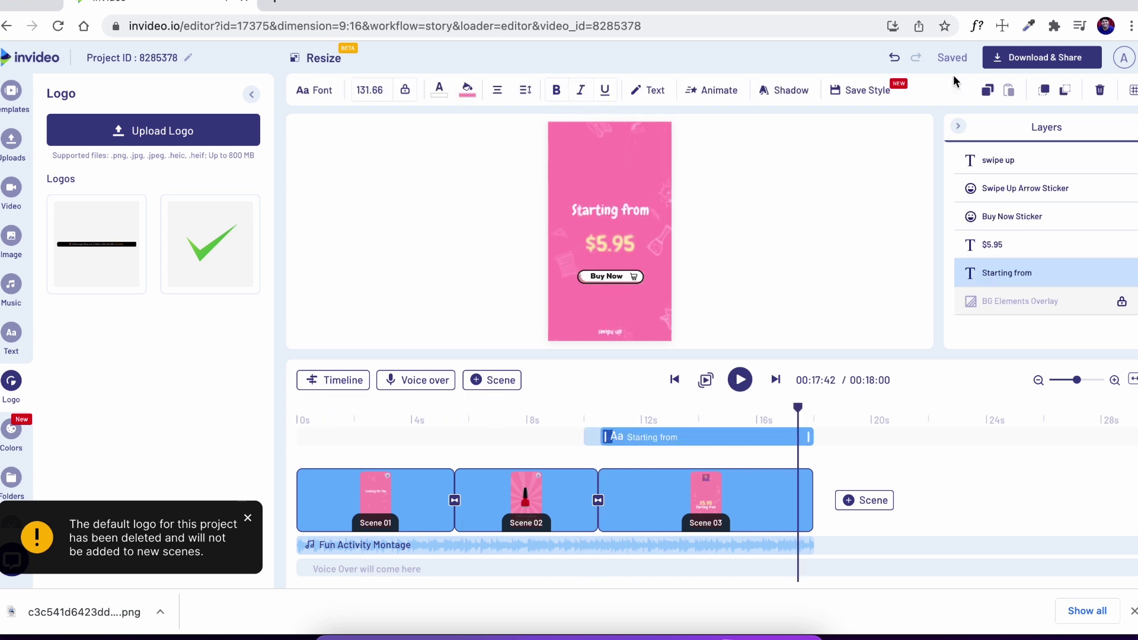
left_click(681, 494)
Step: Export and download the video at 1080p, then play back the finished version
left_click(1038, 59)
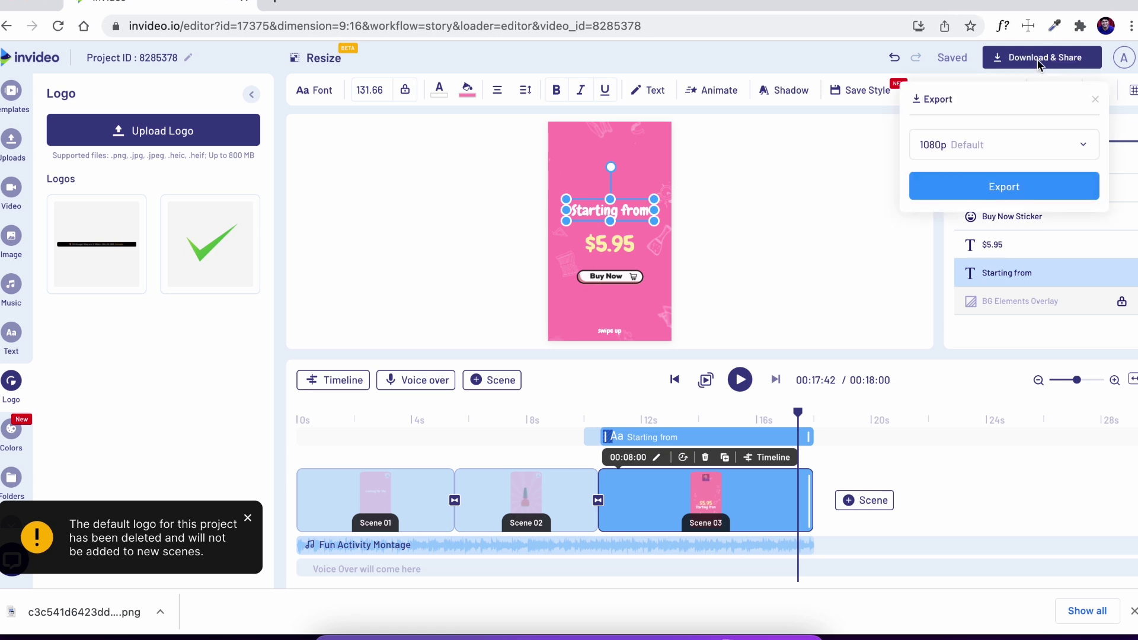
left_click(985, 188)
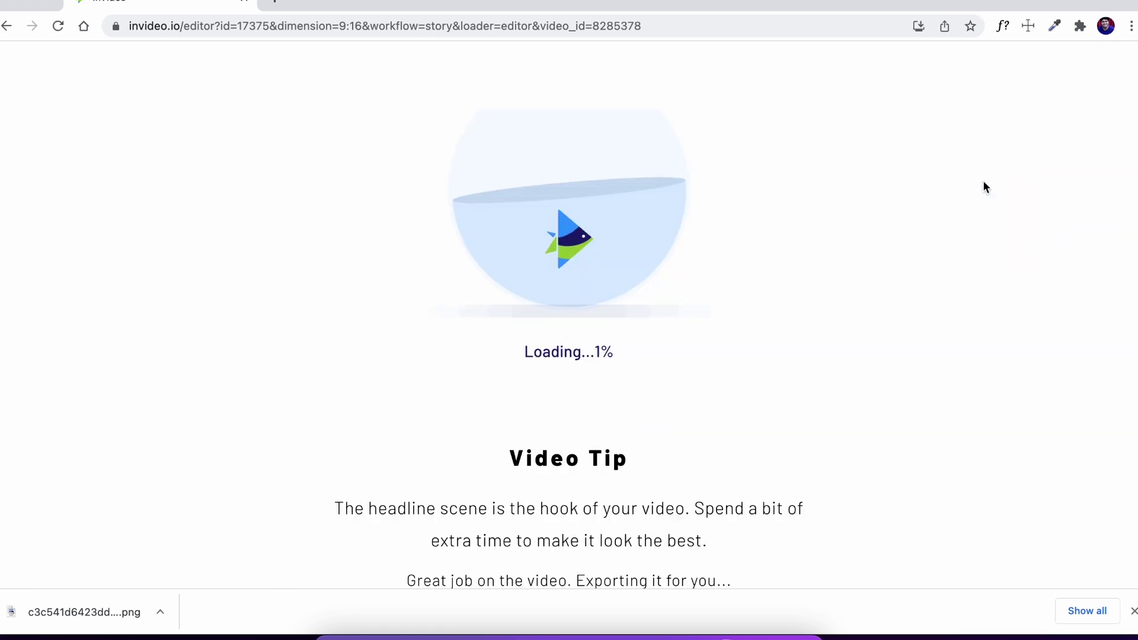
left_click(695, 125)
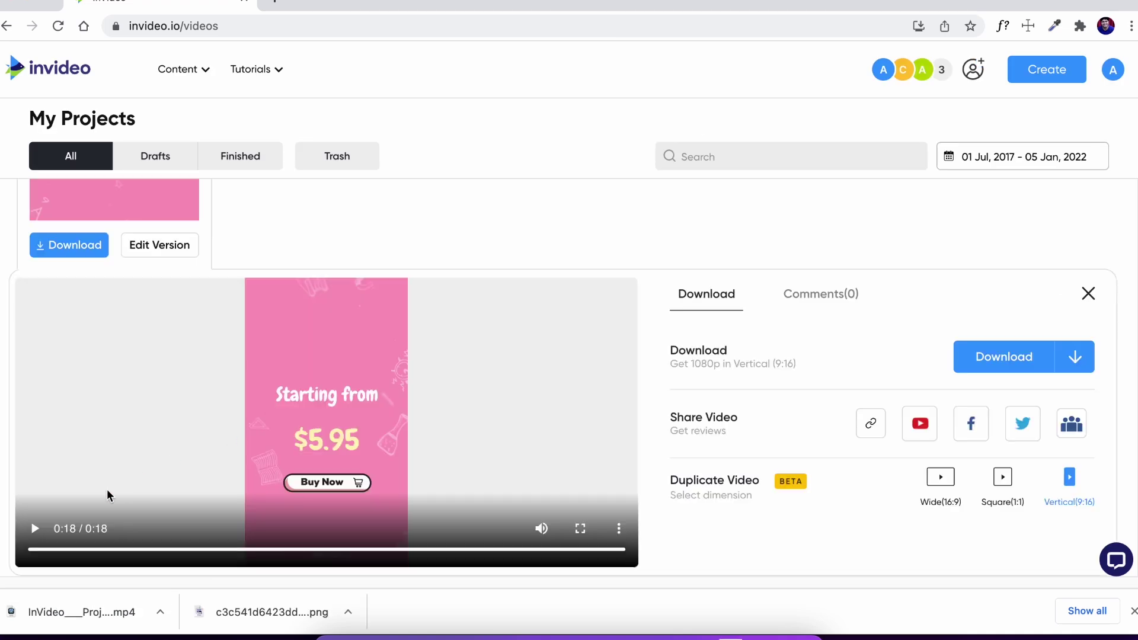
left_click(38, 528)
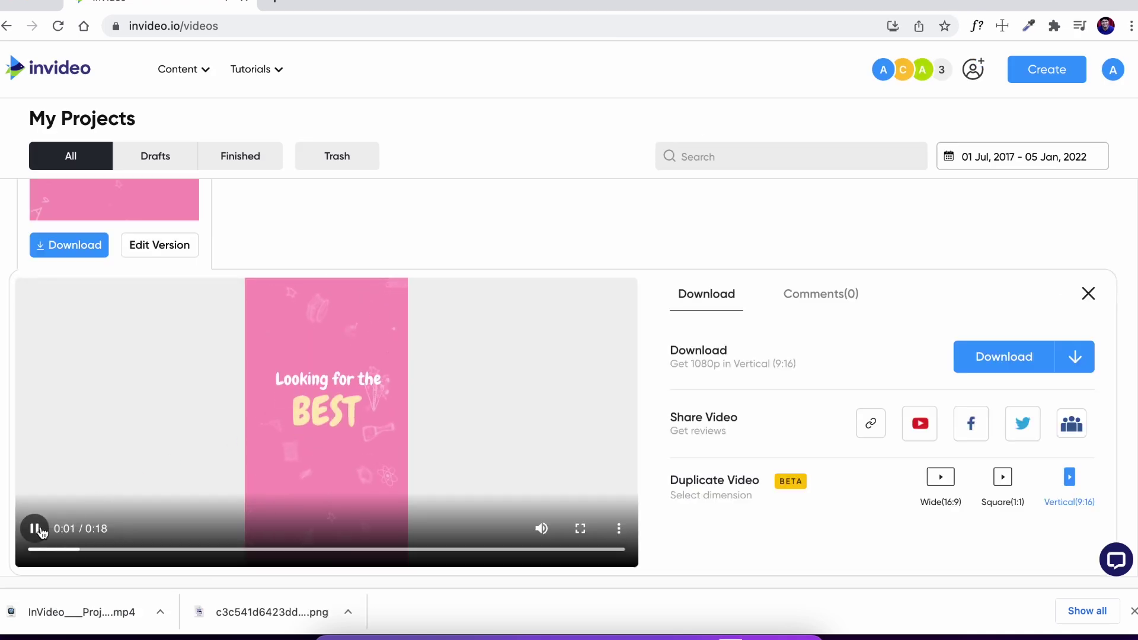